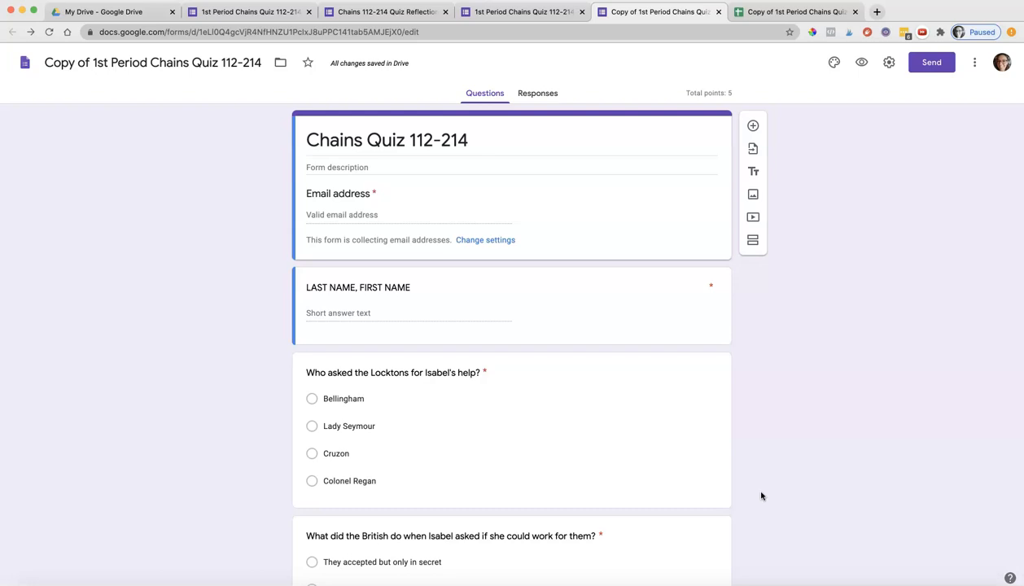
scroll(688, 390, down, 1)
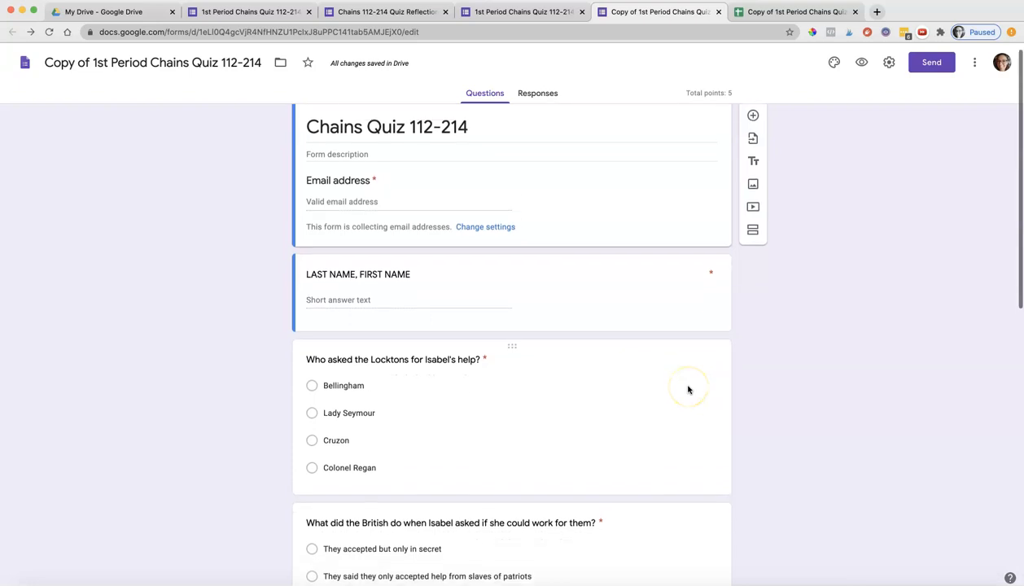
scroll(687, 390, down, 5)
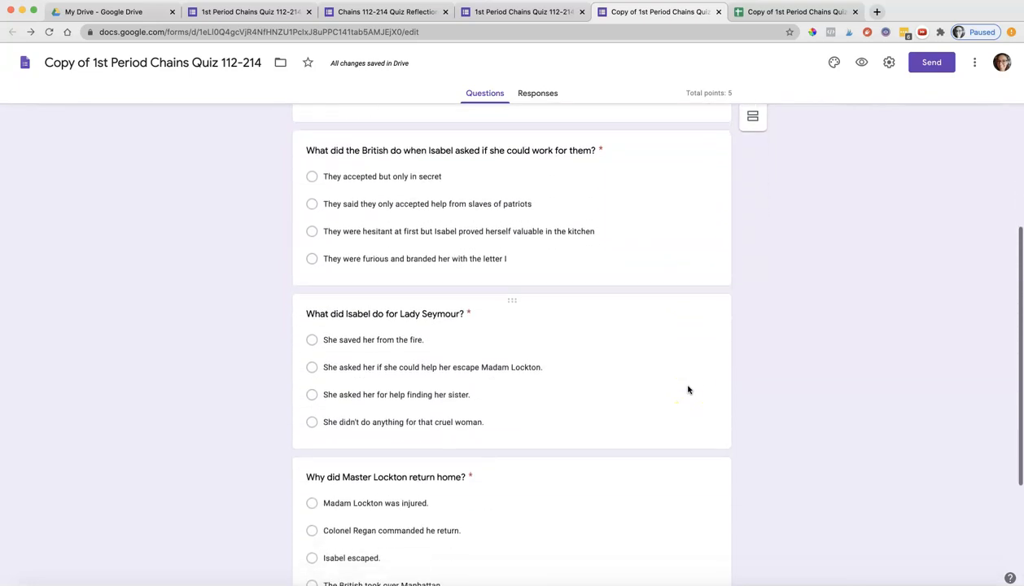
scroll(687, 390, down, 2)
scroll(687, 390, up, 10)
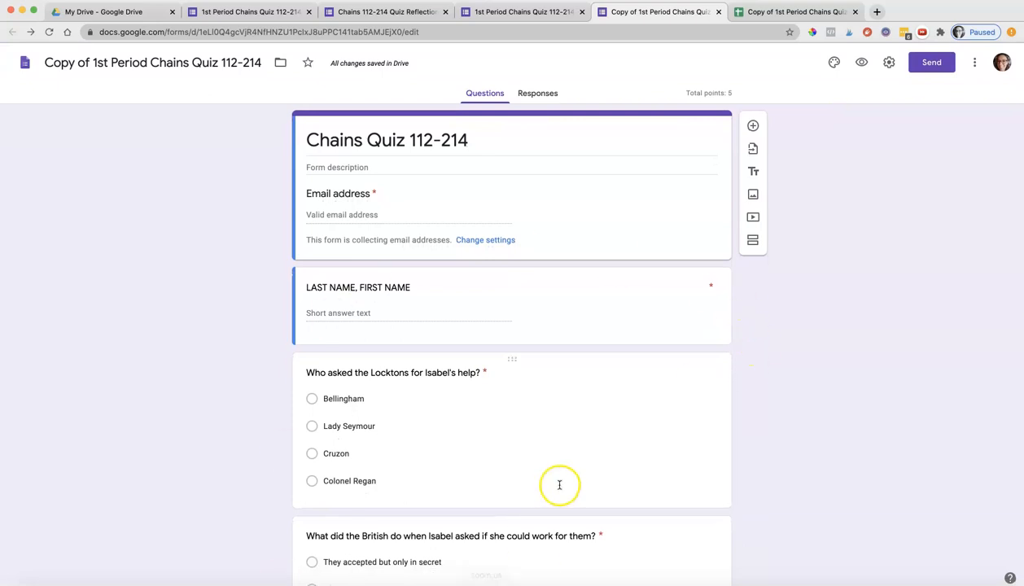
Create a new blank Google Form from Google Drive and name both the file and the form title Quiz.
click(120, 18)
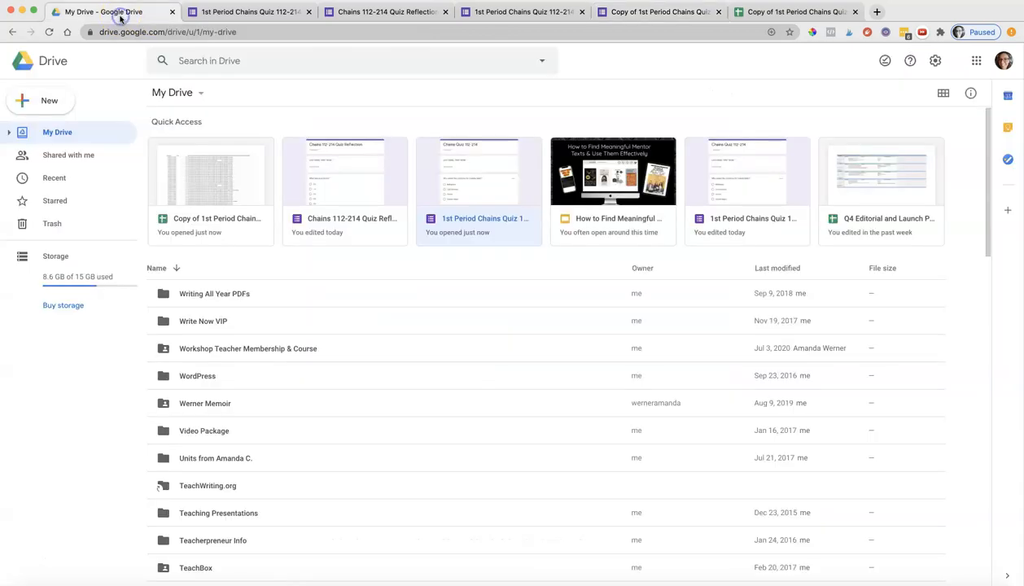
click(49, 102)
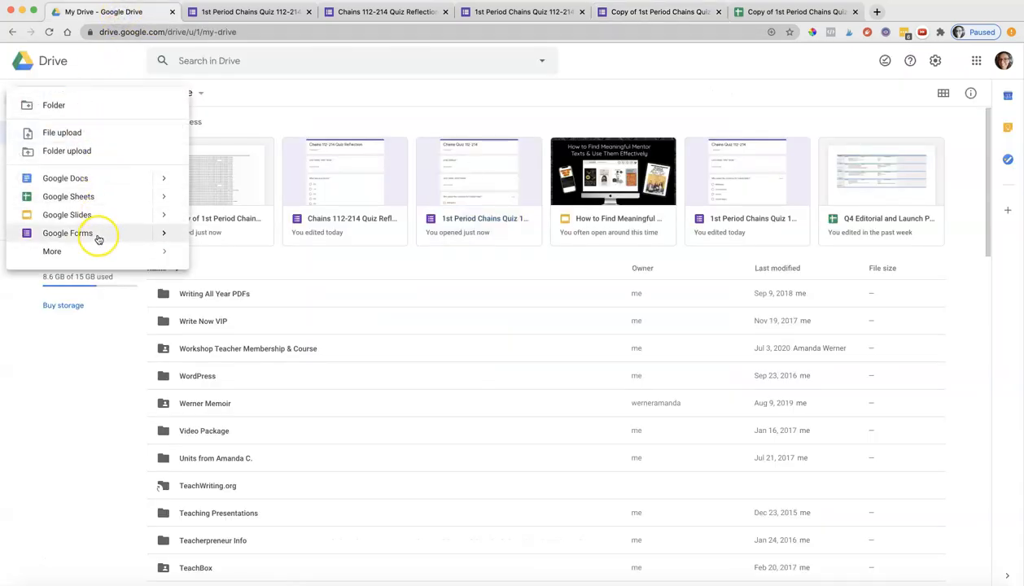
click(99, 233)
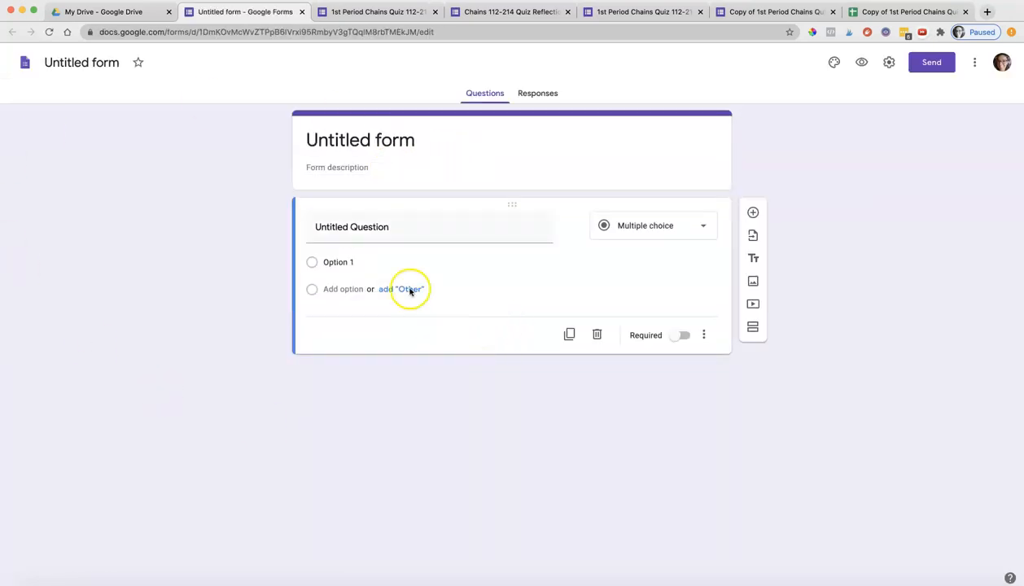
click(95, 63)
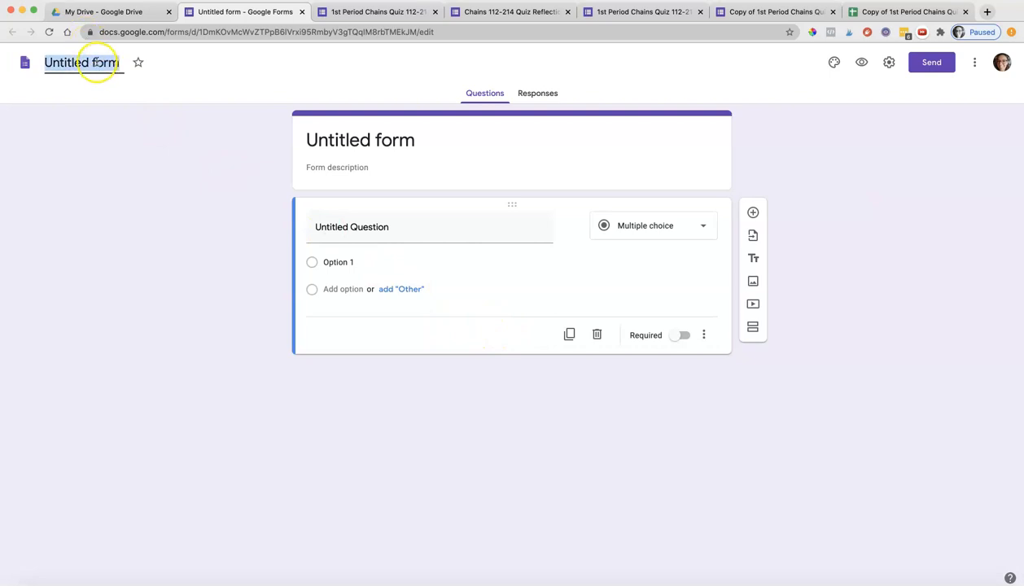
text(Quiz)
click(383, 139)
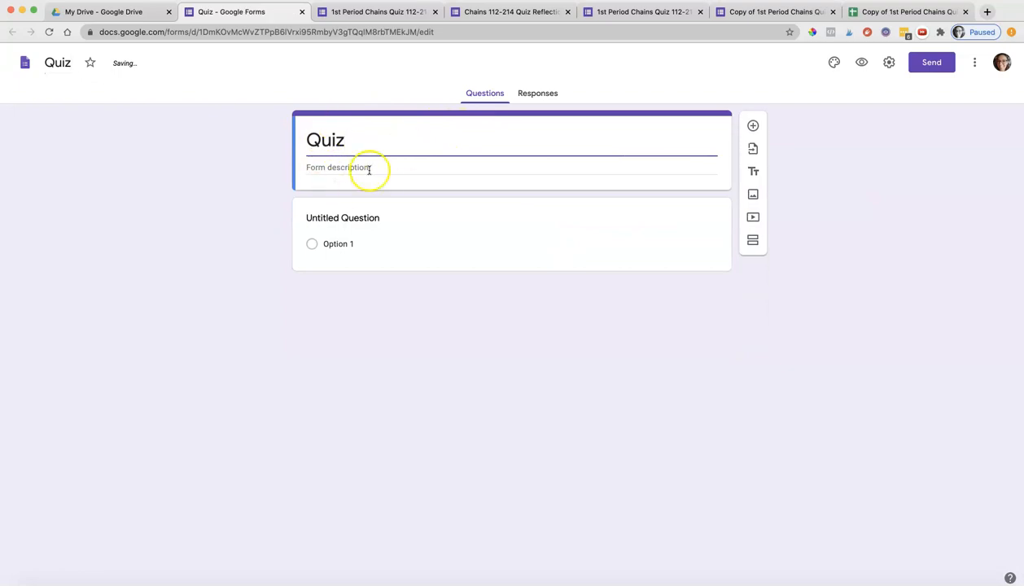
Turn the untitled question into a required short-answer question titled LAST NAME, FIRST NAME.
click(356, 218)
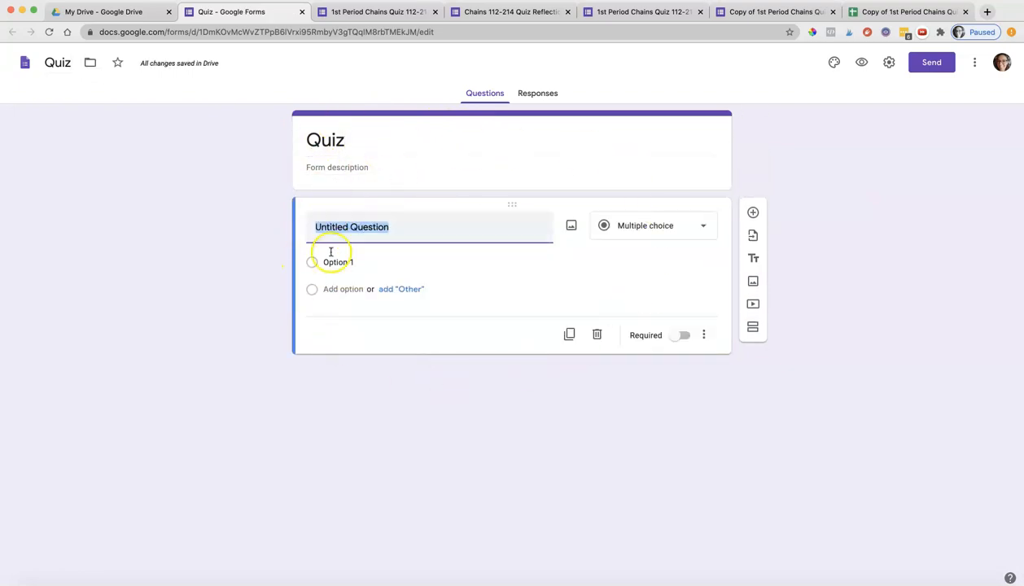
click(706, 232)
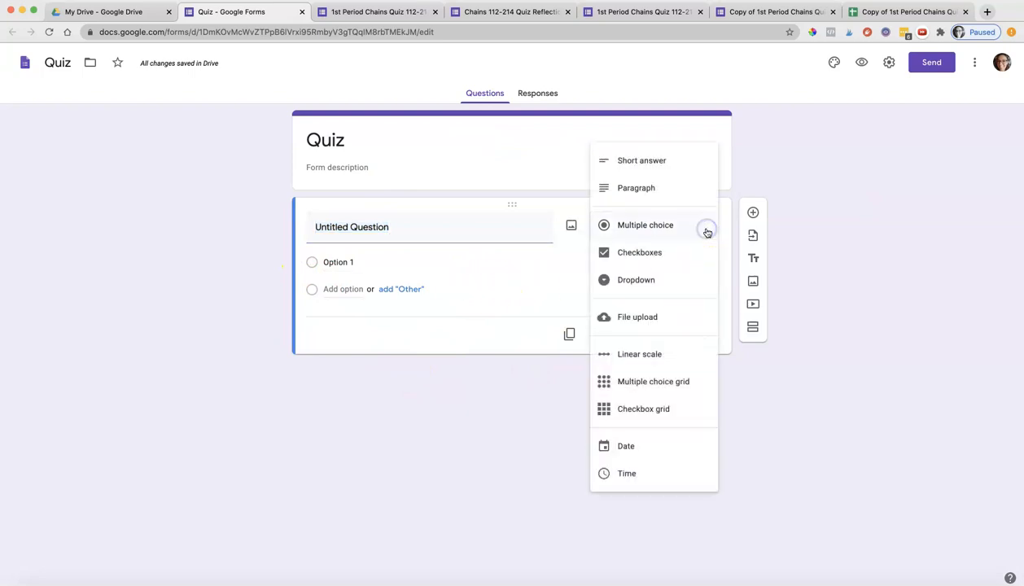
click(659, 162)
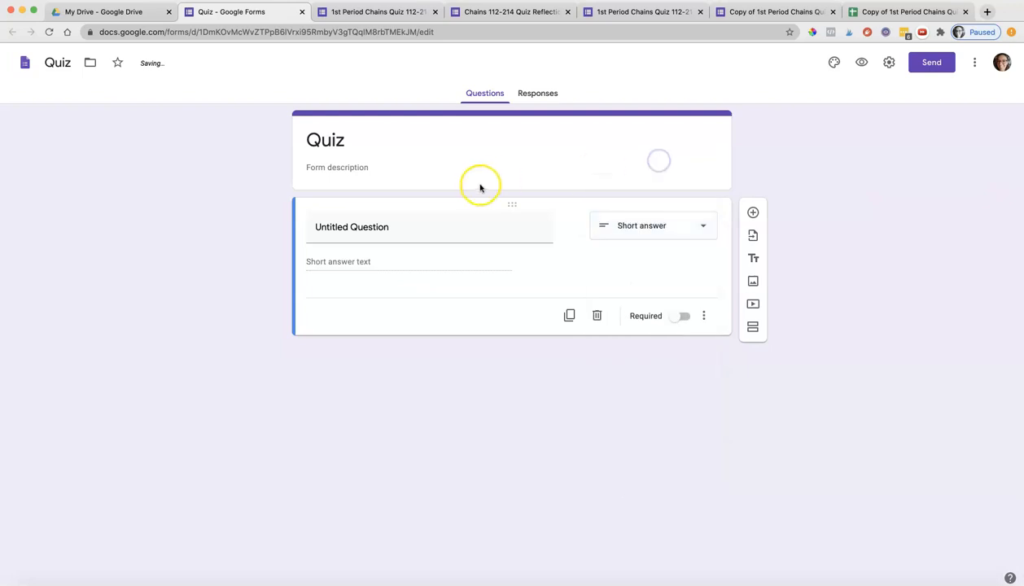
click(438, 236)
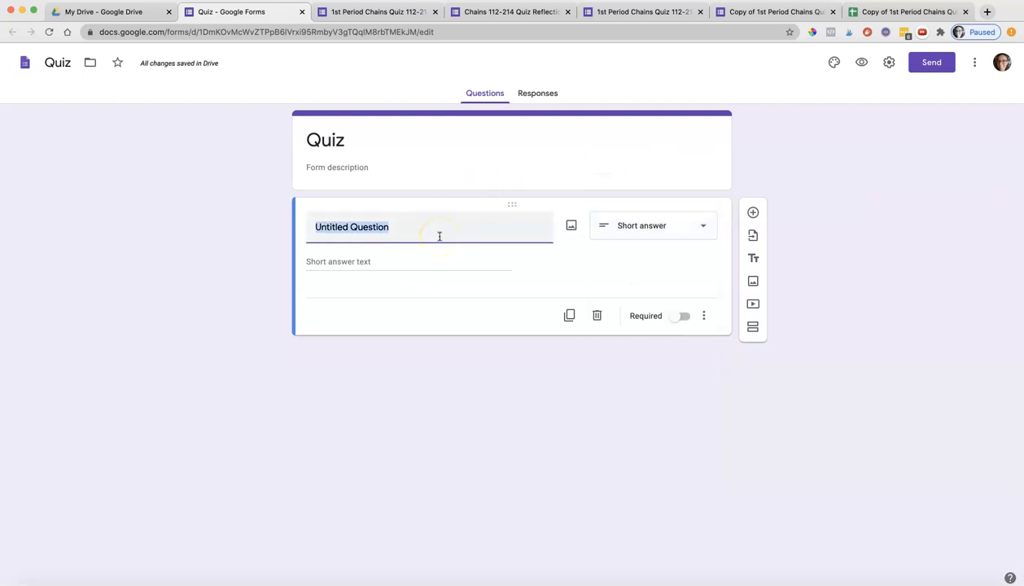
text(LAST NAME<)
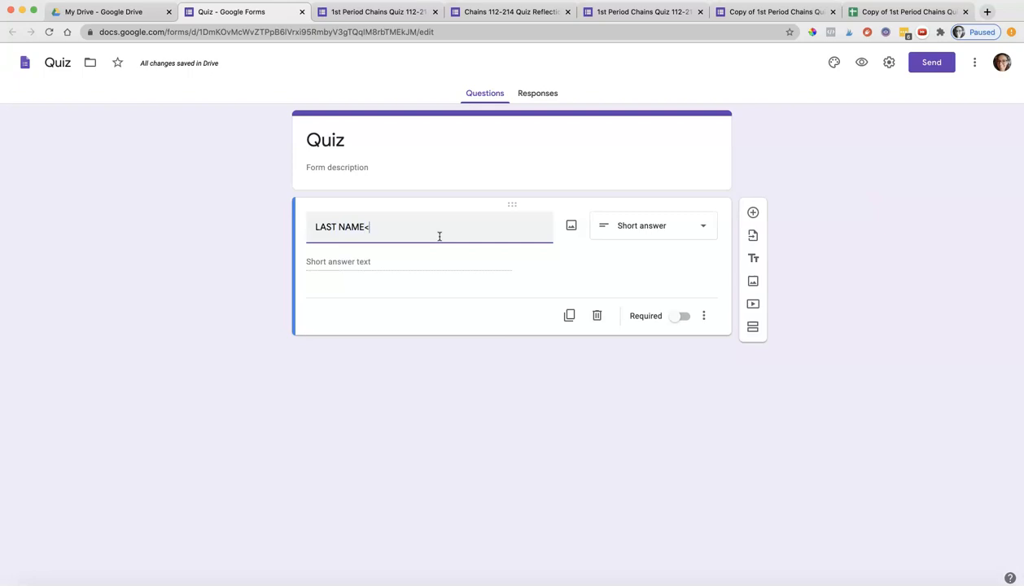
key(BackSpace)
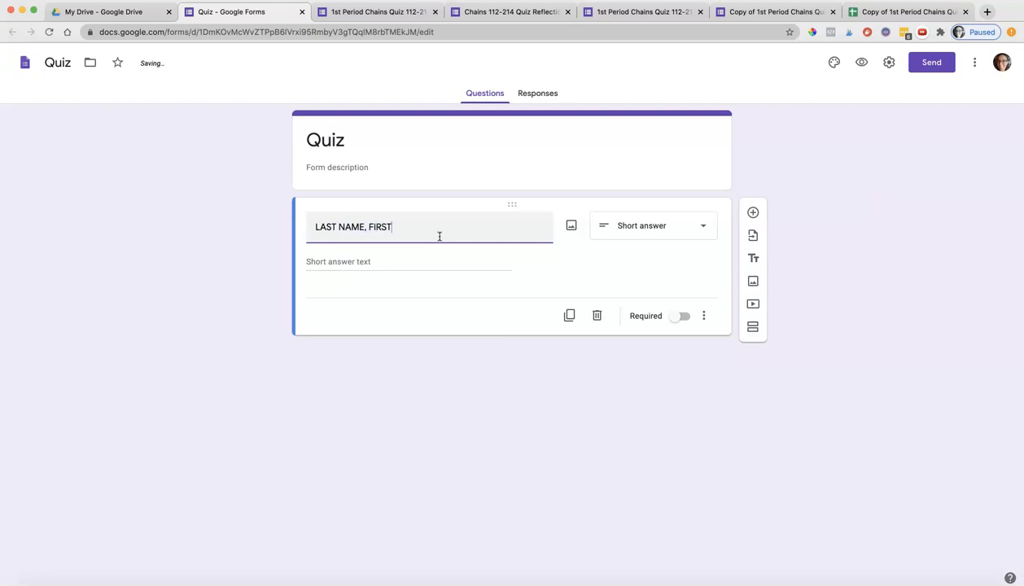
text(, FIRST NAME)
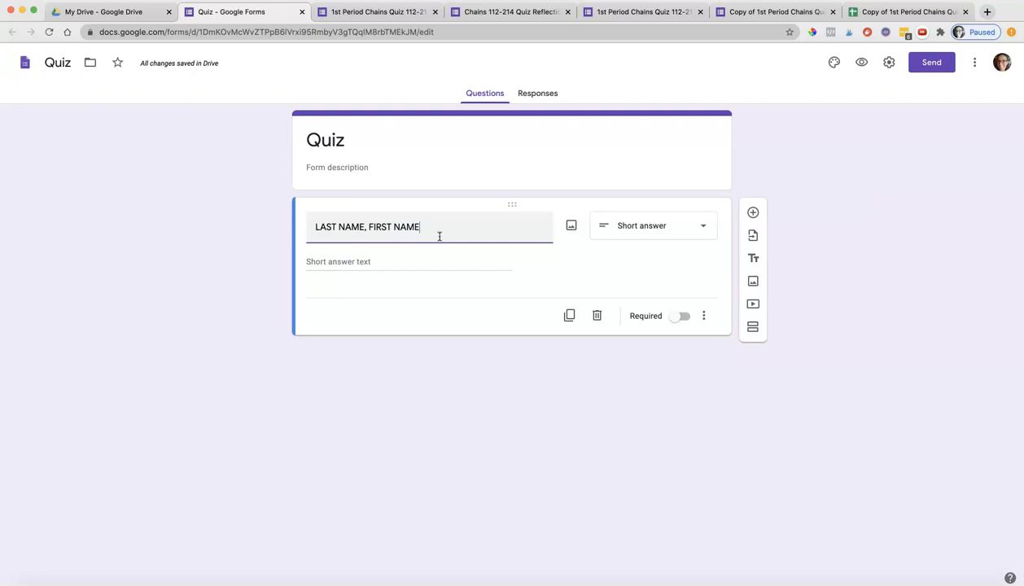
click(685, 320)
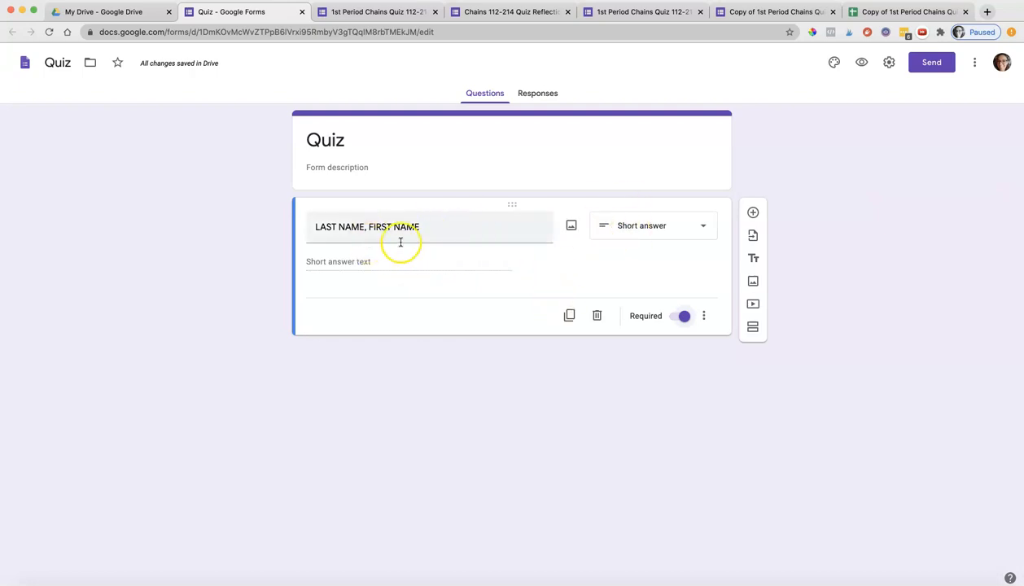
Add a required multiple-choice question titled Q1 with the answers Option 1, Option 2 and Option 3.
click(750, 213)
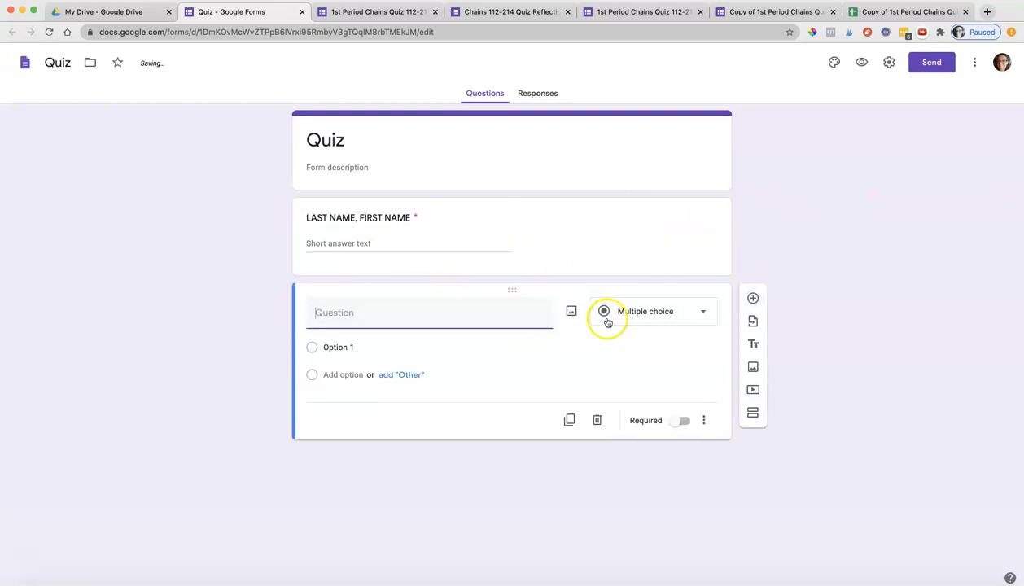
click(684, 419)
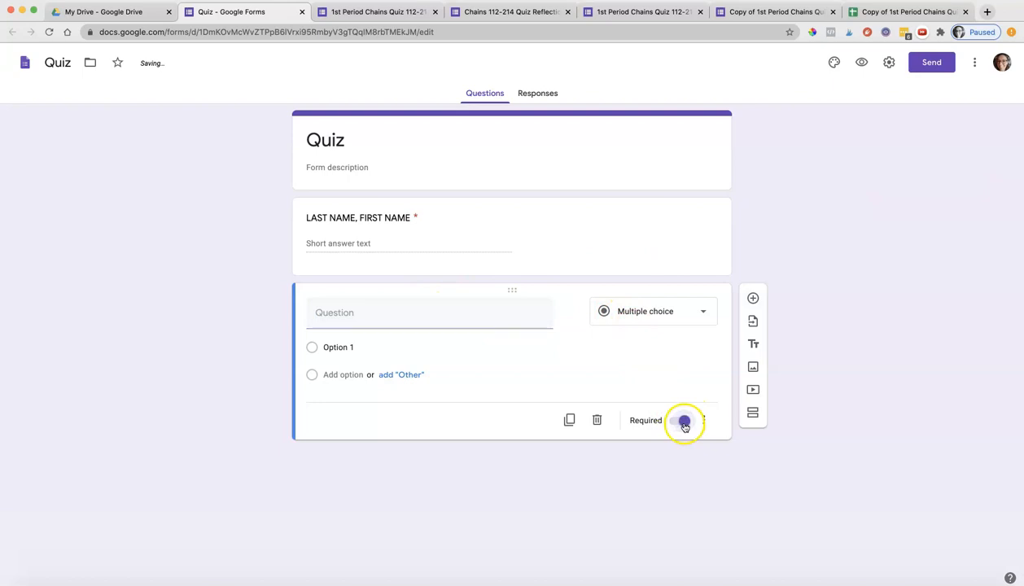
click(377, 316)
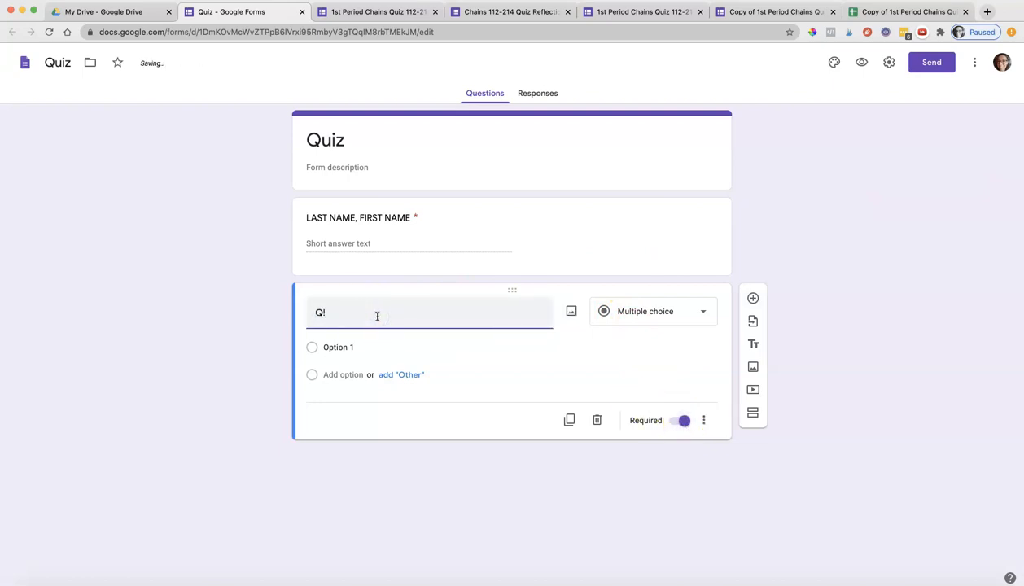
click(342, 346)
click(340, 374)
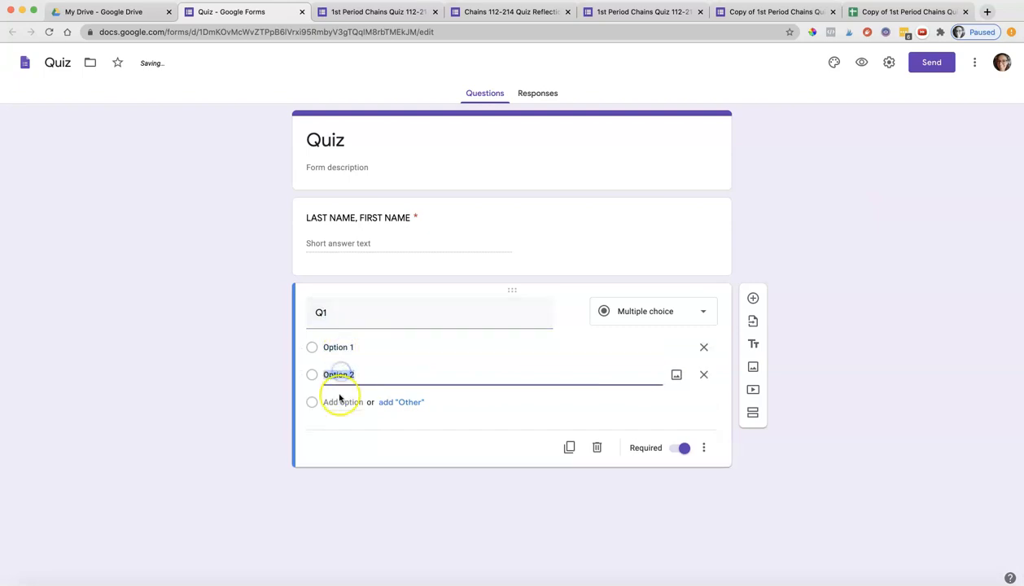
click(340, 400)
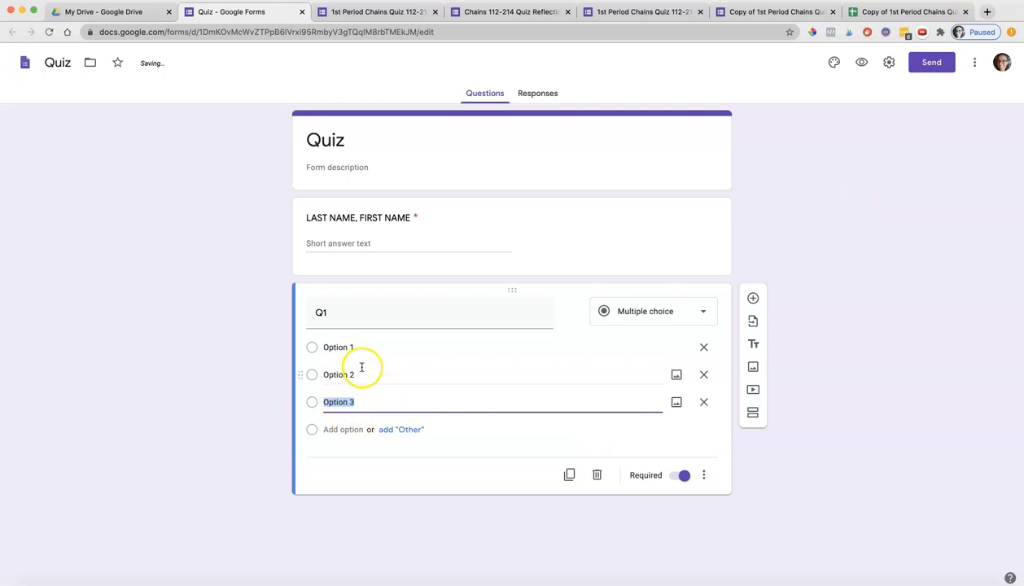
click(342, 347)
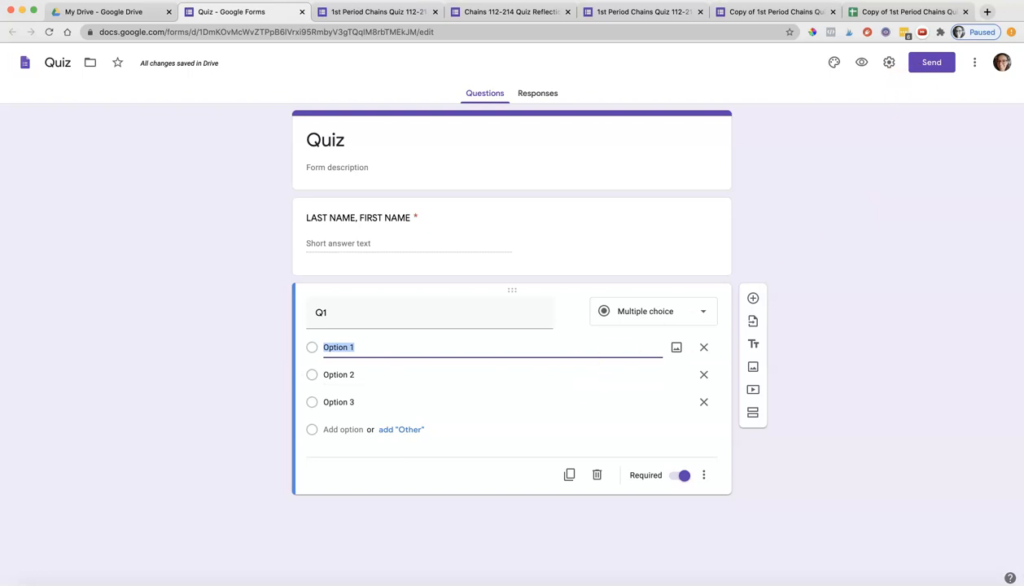
Limit the form to 1 response and make it a quiz in the form settings, saving the changes.
click(888, 65)
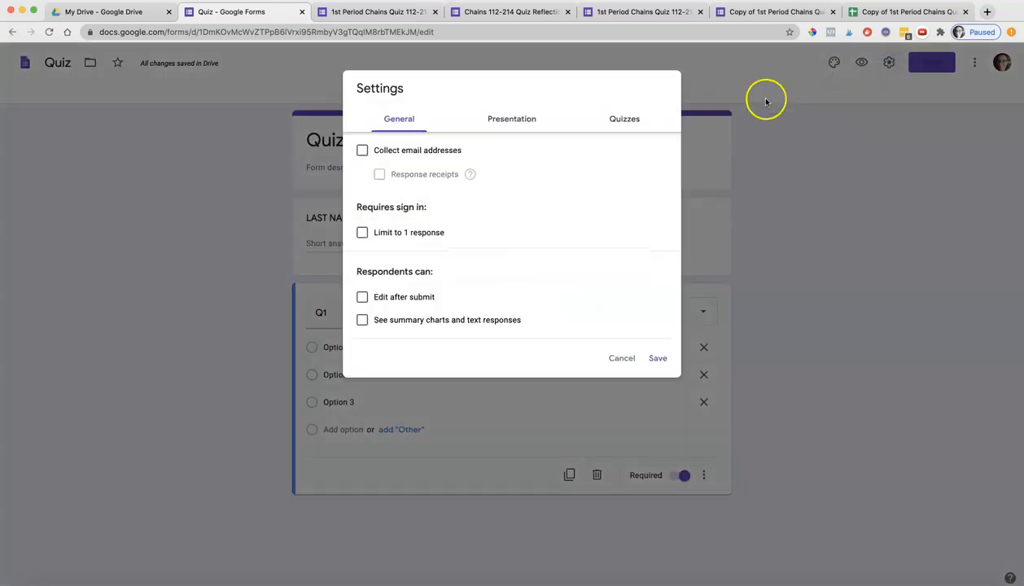
click(363, 233)
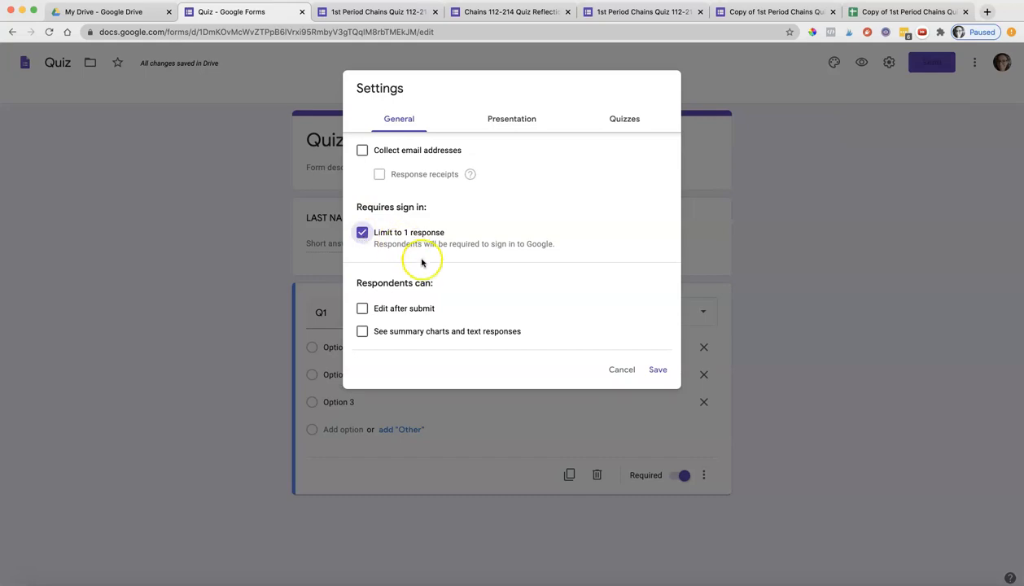
click(623, 119)
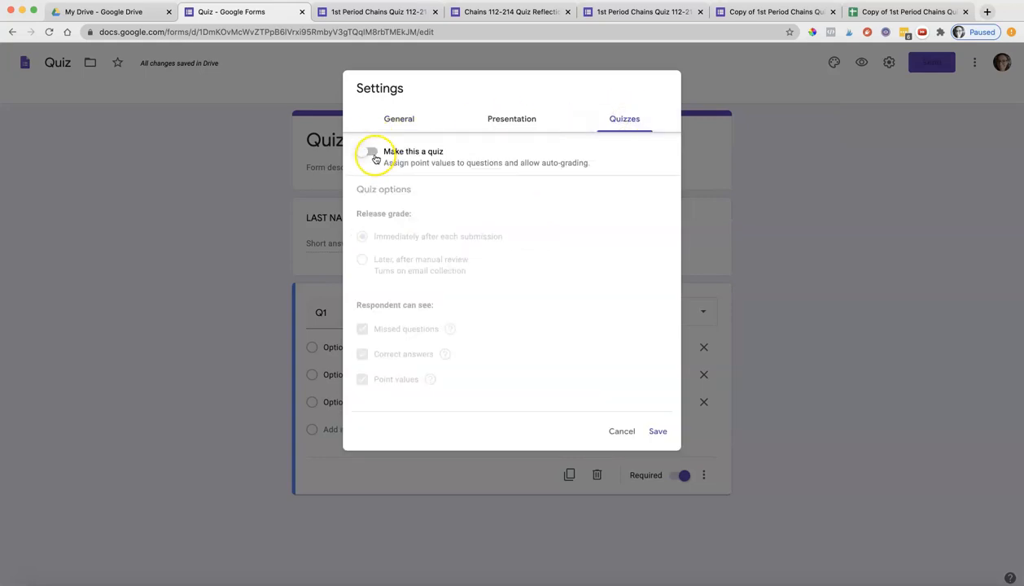
click(375, 156)
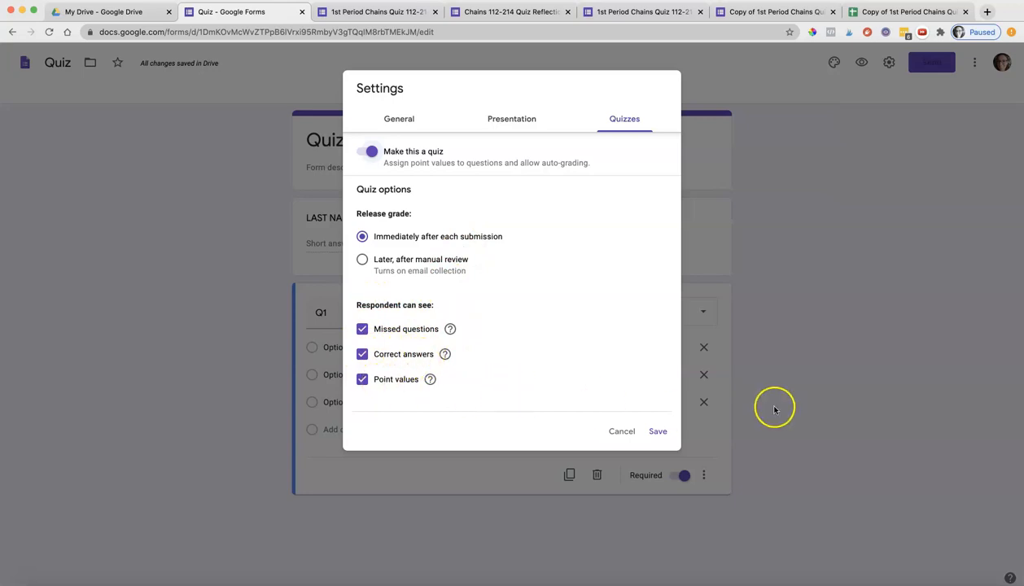
click(657, 431)
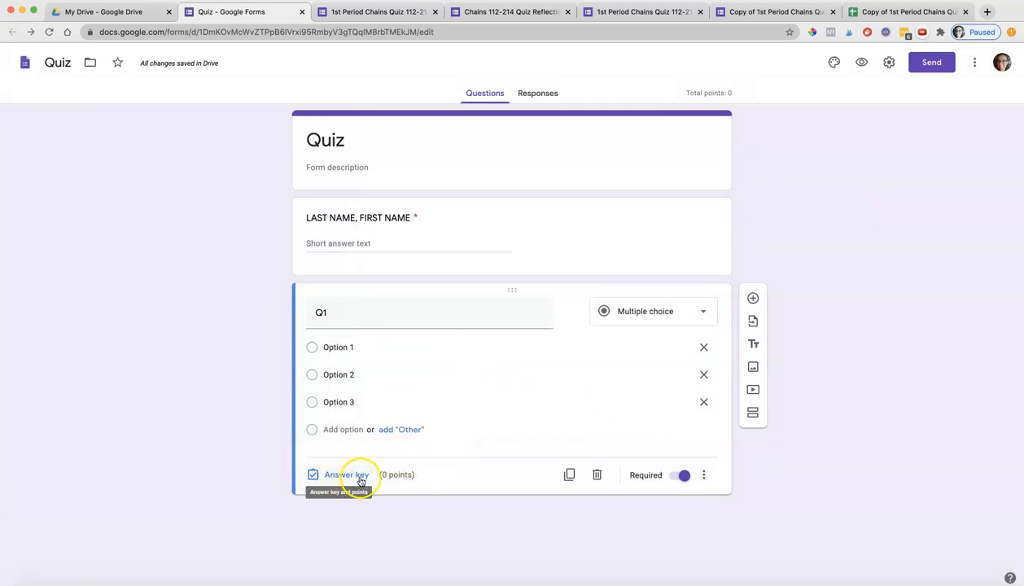
Set the answer key for Q1 to 1 point with Option 2 as the correct answer.
click(358, 478)
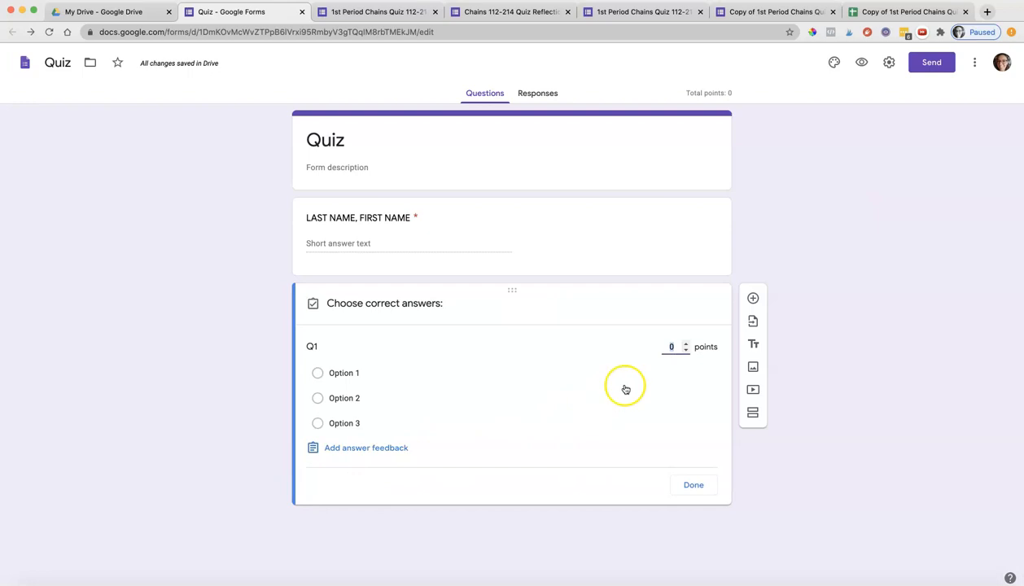
click(685, 345)
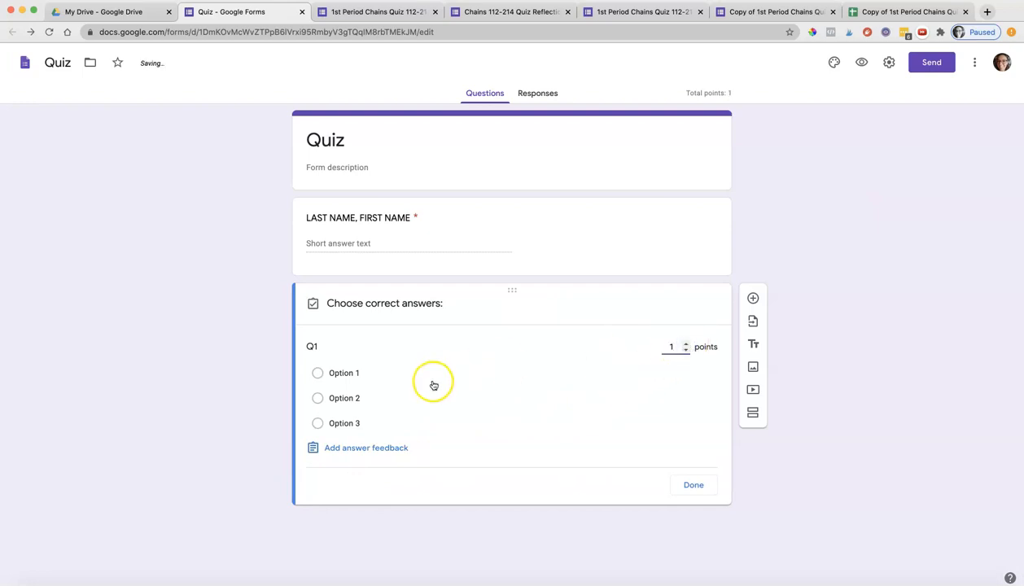
click(317, 398)
click(698, 486)
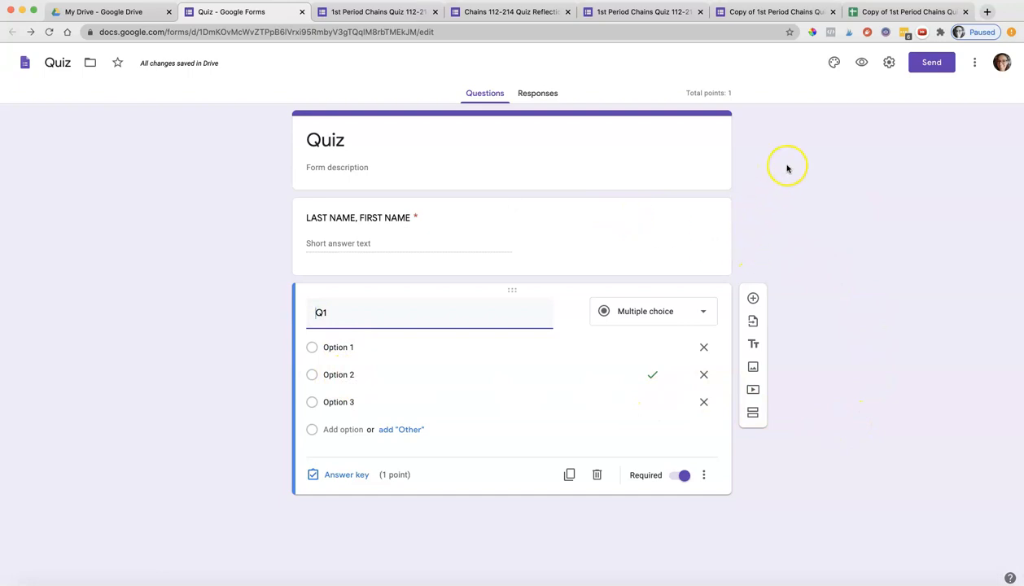
Preview the quiz as a respondent, filling in a full name and choosing Option 1 for Q1, and return to the form editor.
click(861, 64)
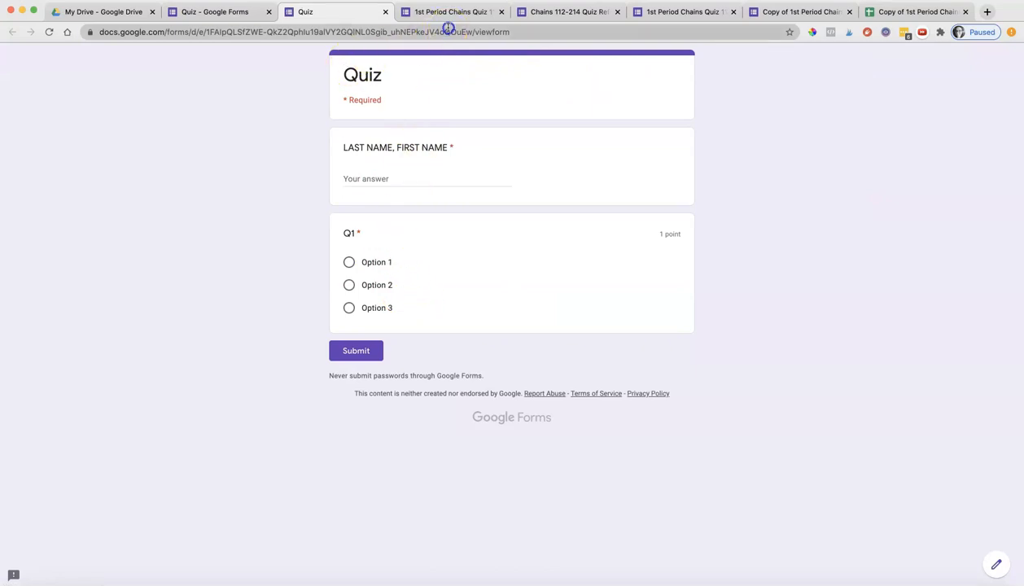
click(448, 32)
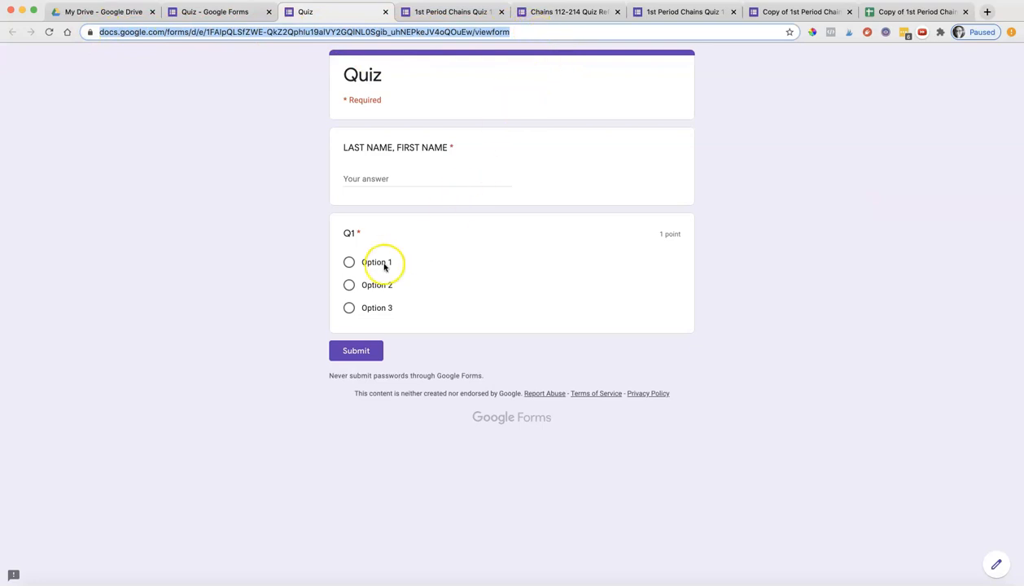
click(388, 177)
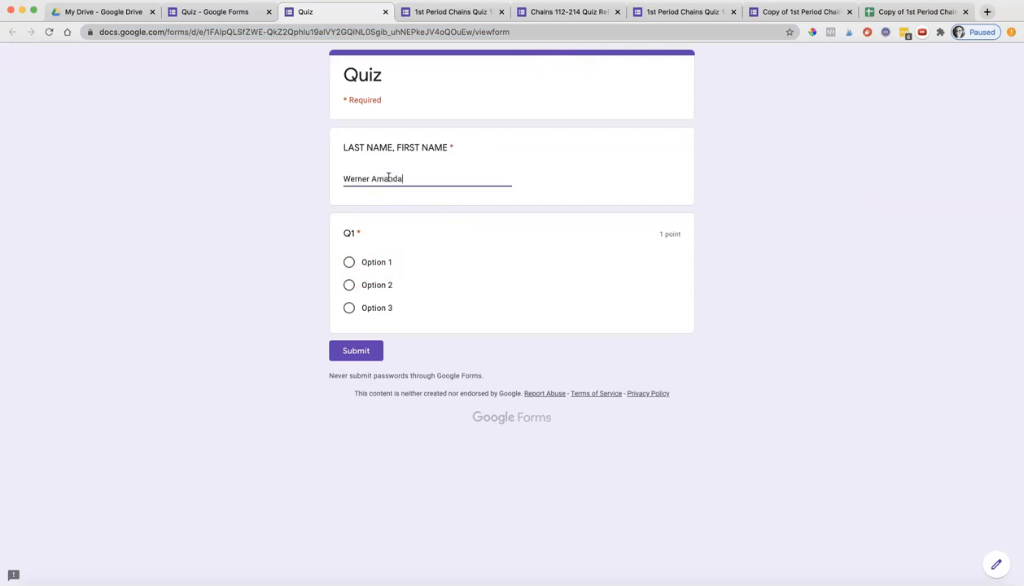
click(349, 263)
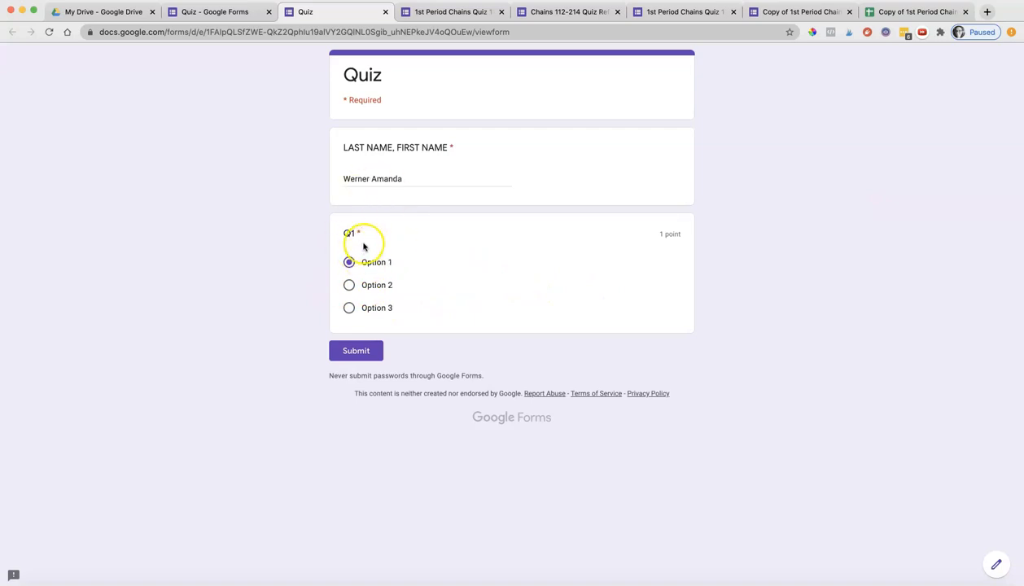
click(227, 16)
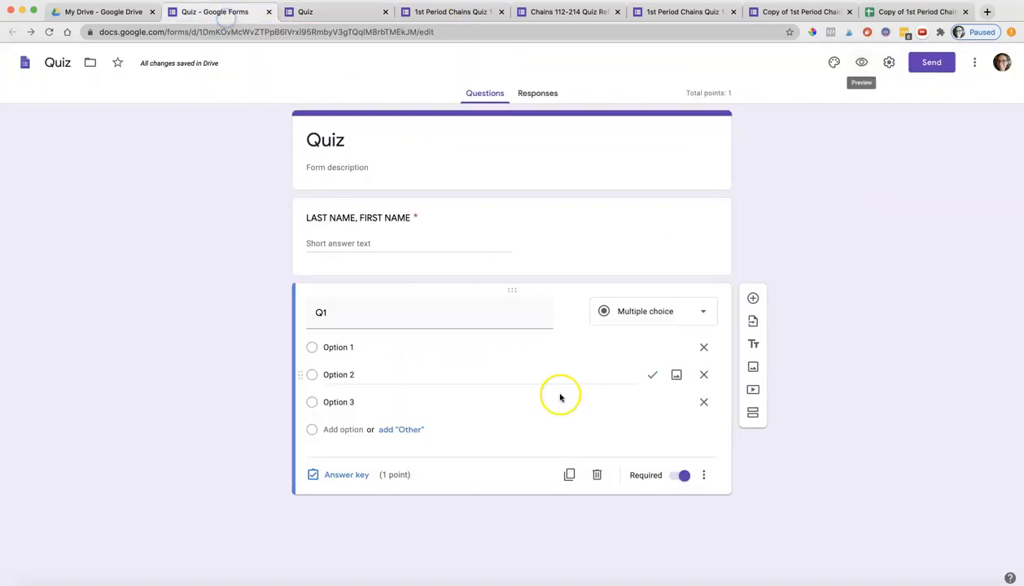
Add a required multiple-choice question titled Q2 with the answers Option 1, Option 2 and Option 3.
click(753, 299)
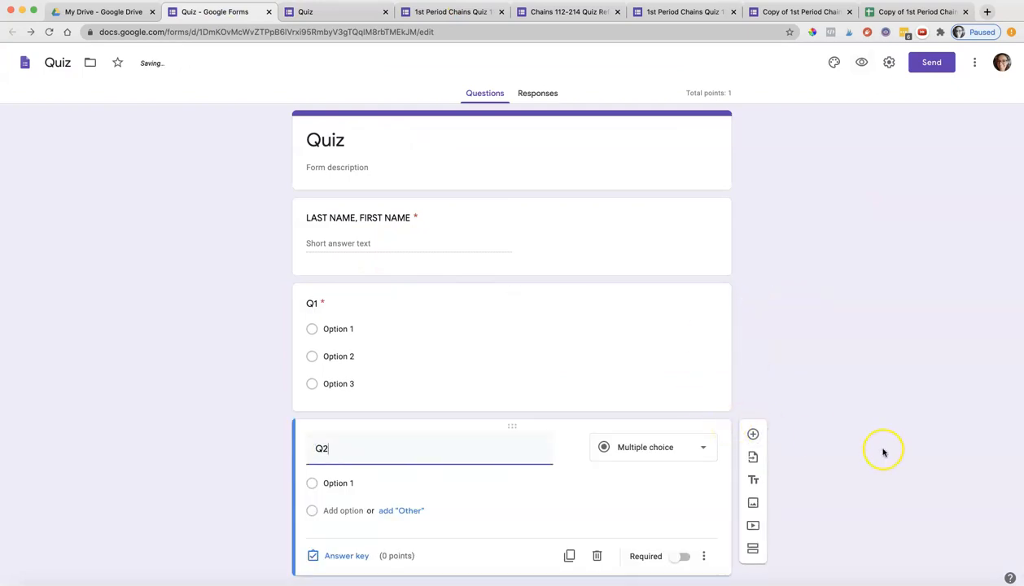
scroll(885, 450, down, 1)
click(680, 537)
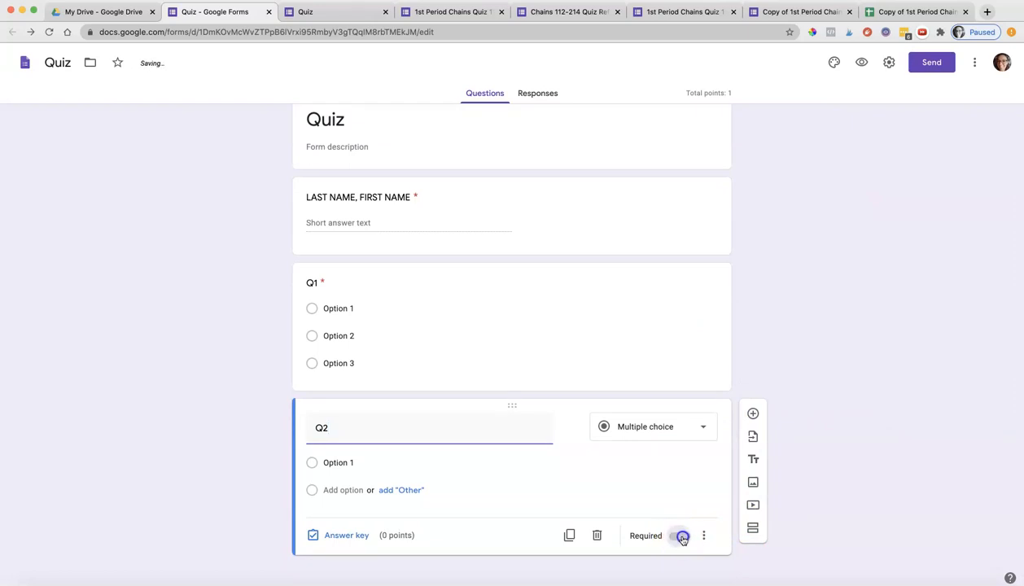
click(351, 489)
click(309, 517)
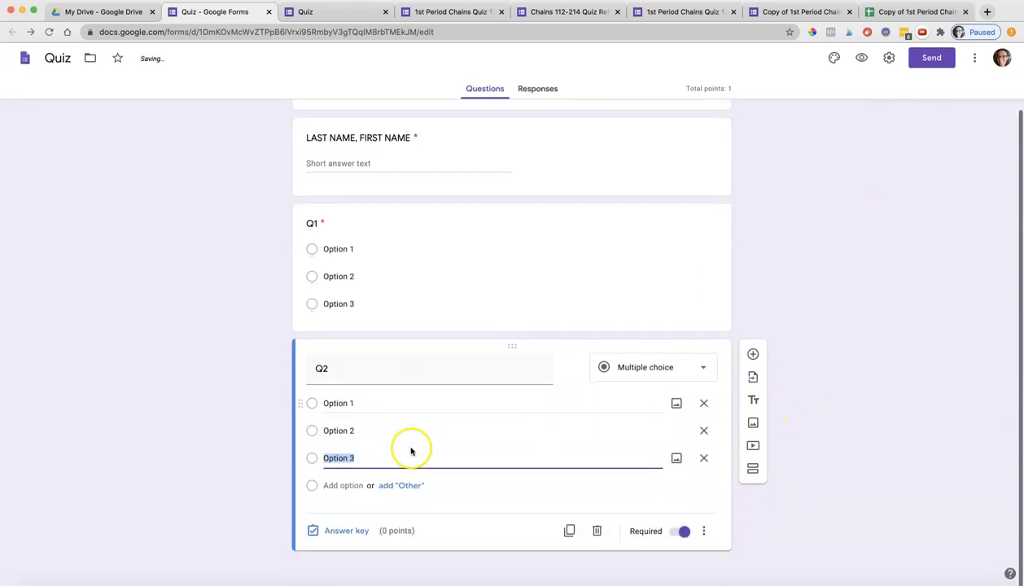
Set the answer key for Q2 to 1 point with Option 3 as the correct answer.
click(346, 533)
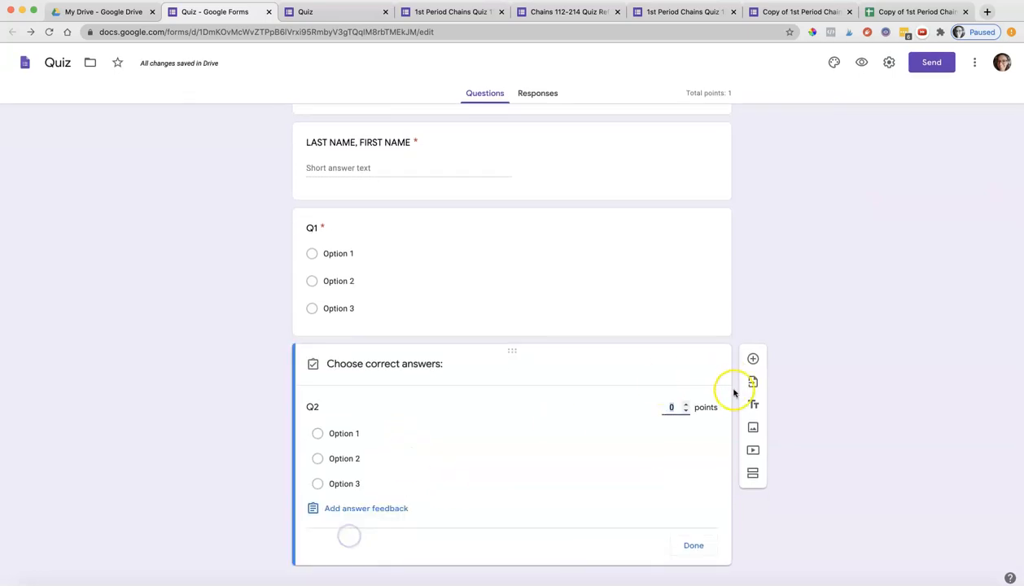
click(684, 404)
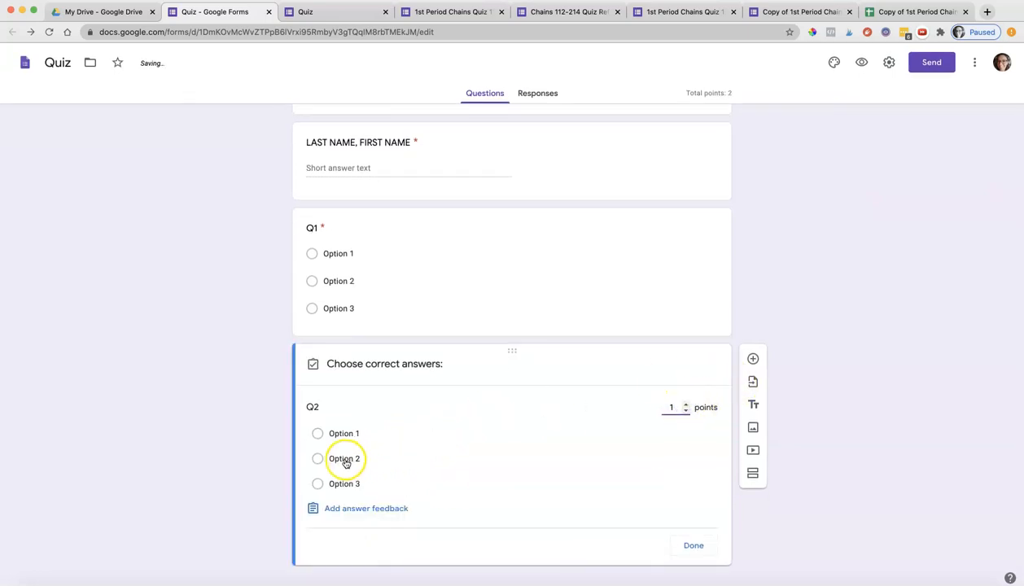
click(318, 485)
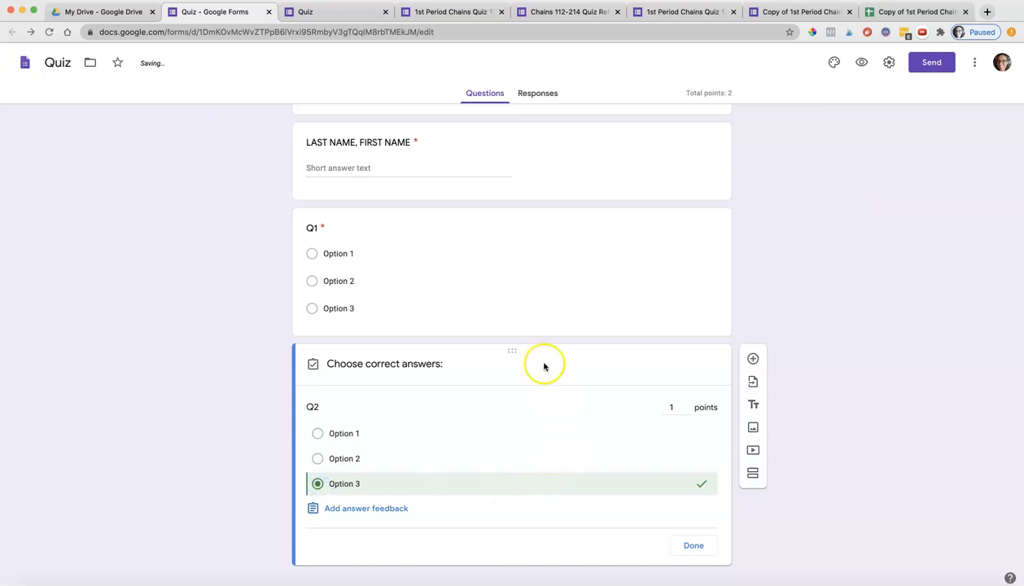
click(694, 547)
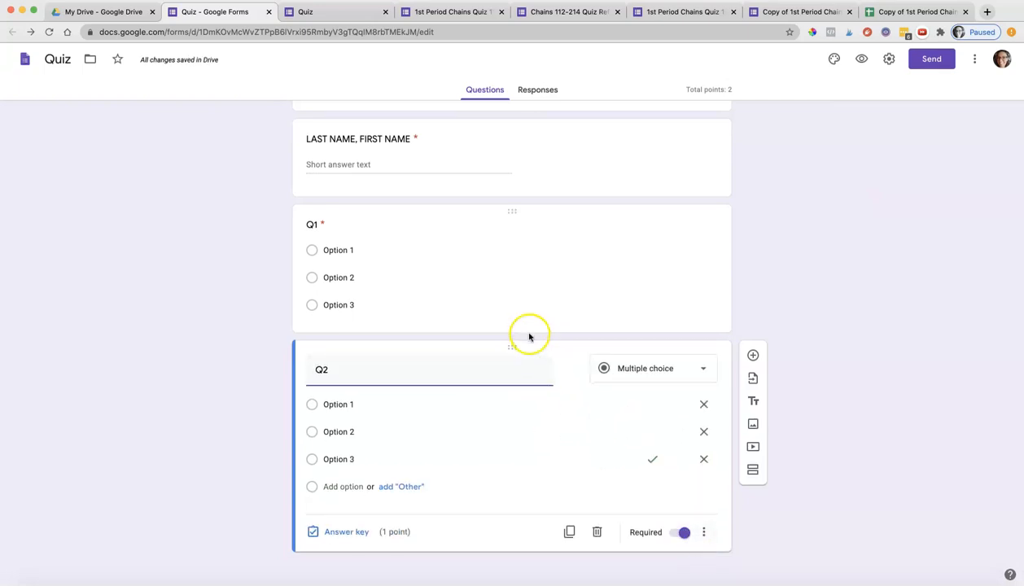
Add a required multiple-choice question titled Q3 with the answers Option 1, Option 2 and Option 3.
click(749, 361)
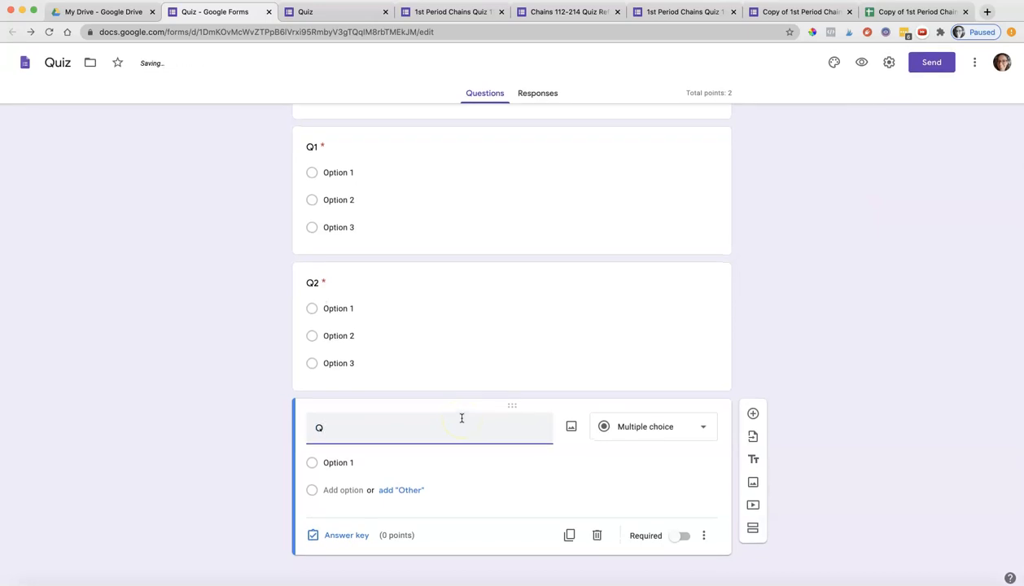
click(336, 462)
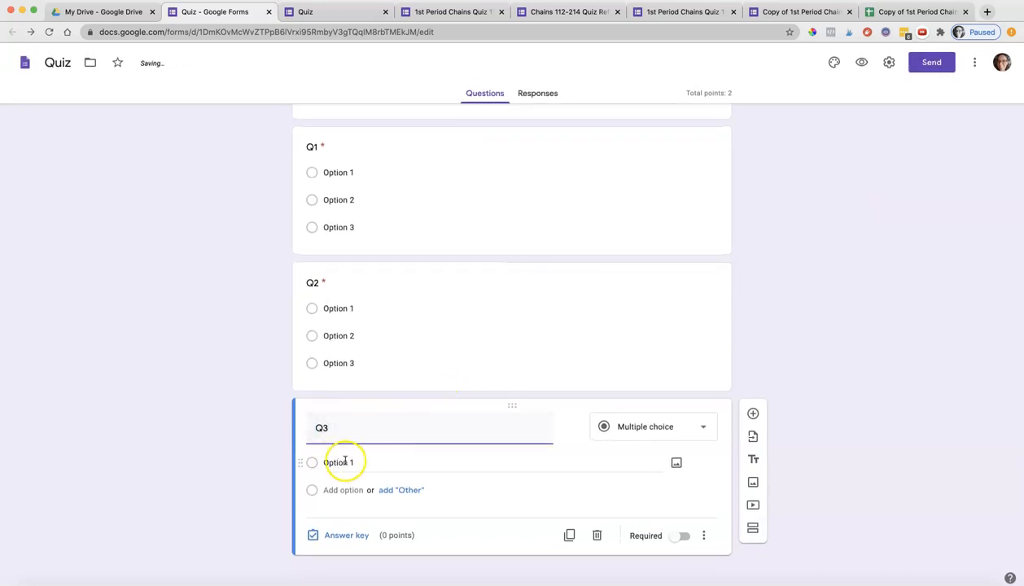
click(344, 490)
click(342, 515)
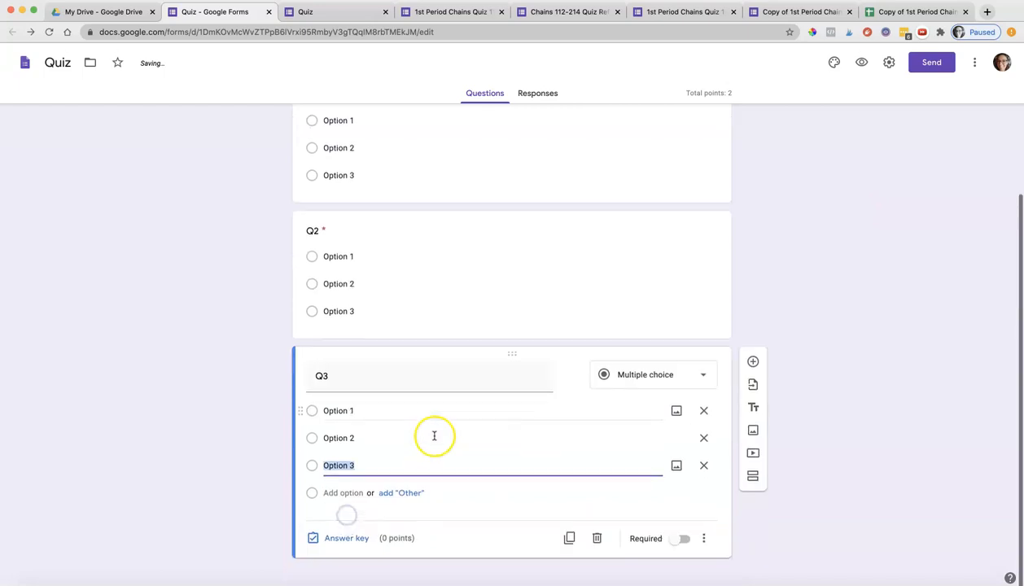
click(701, 534)
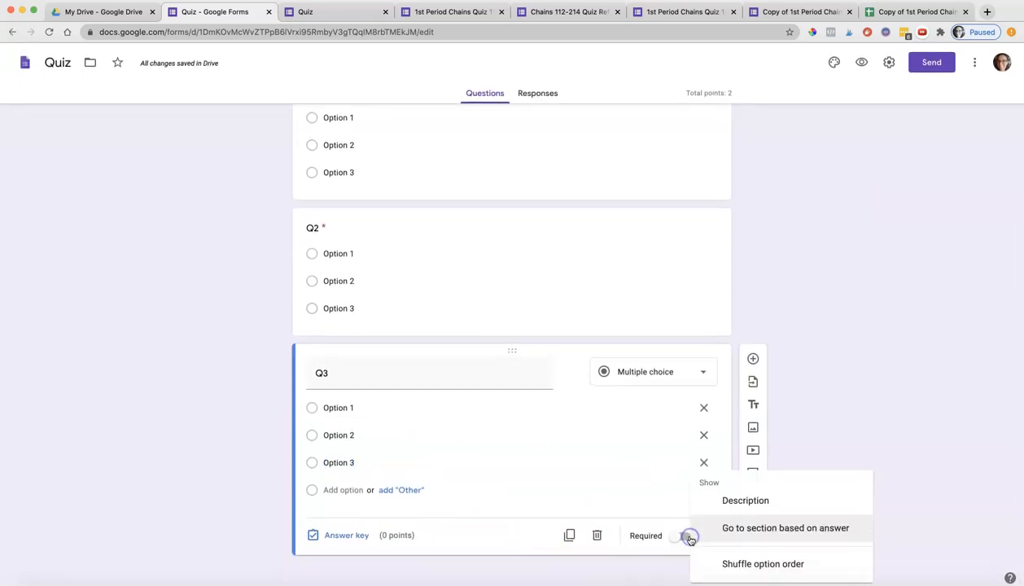
click(682, 535)
Set the answer key for Q3 to 1 point with Option 1 as the correct answer.
click(342, 535)
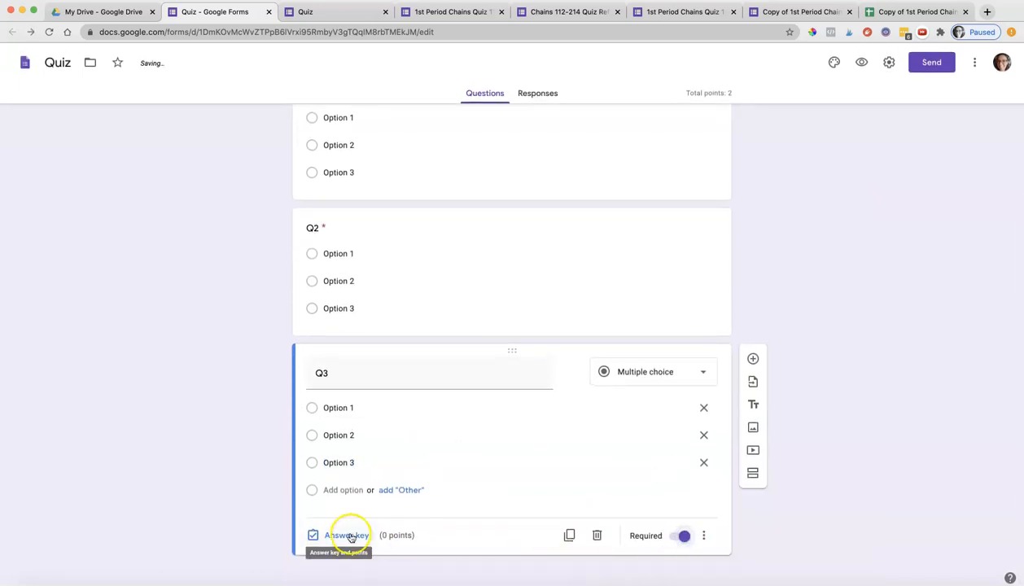
click(685, 404)
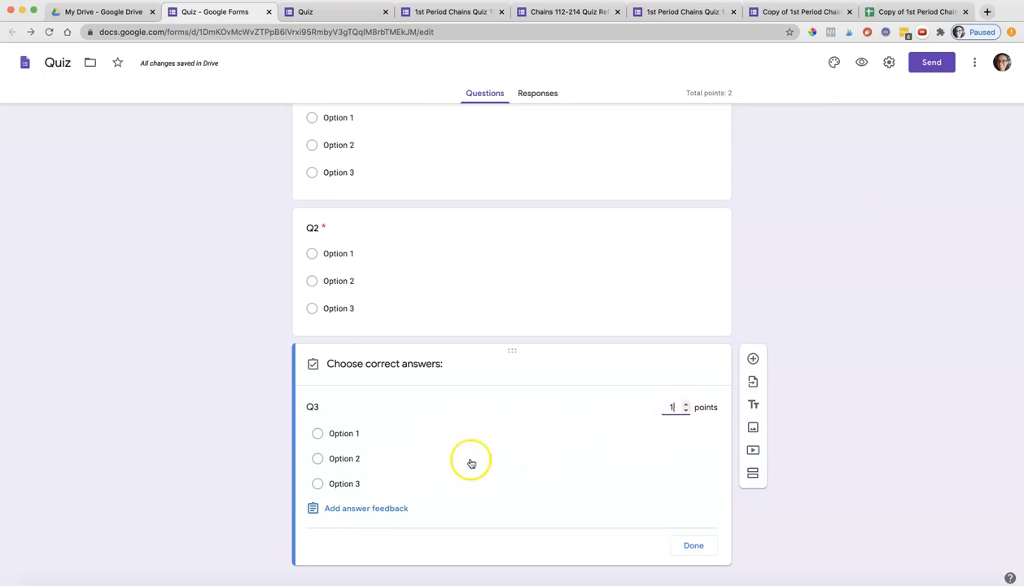
click(359, 437)
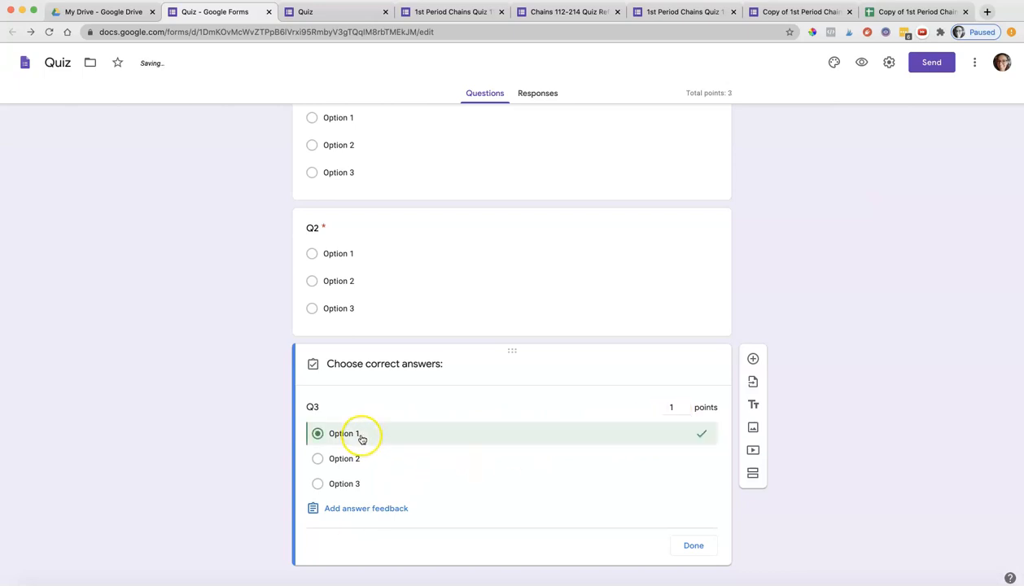
click(693, 546)
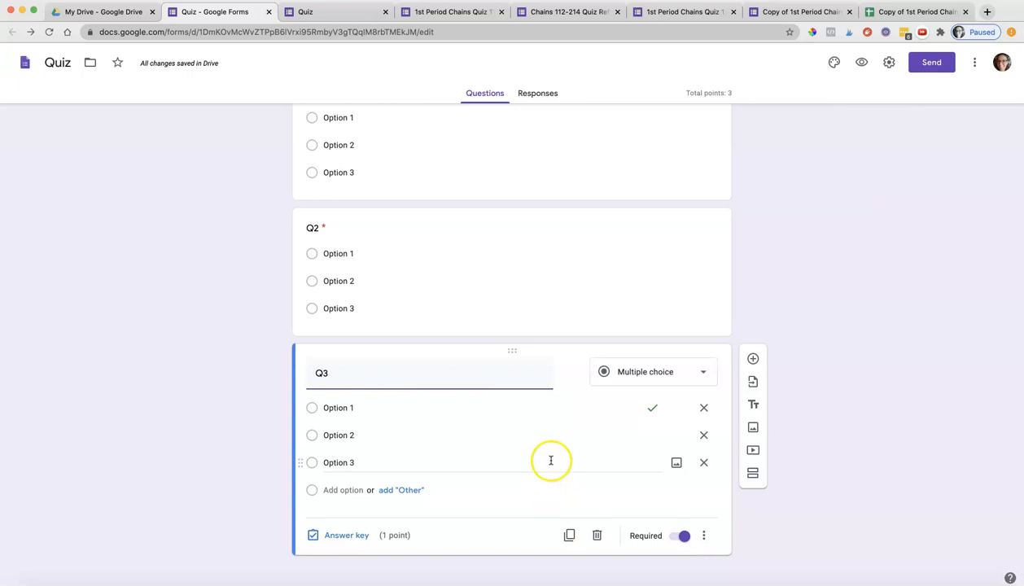
Preview the quiz and submit a response with the respondent's full name, Option 1 for Q1 and Q2, and Option 3 for Q3.
scroll(548, 460, up, 5)
click(860, 63)
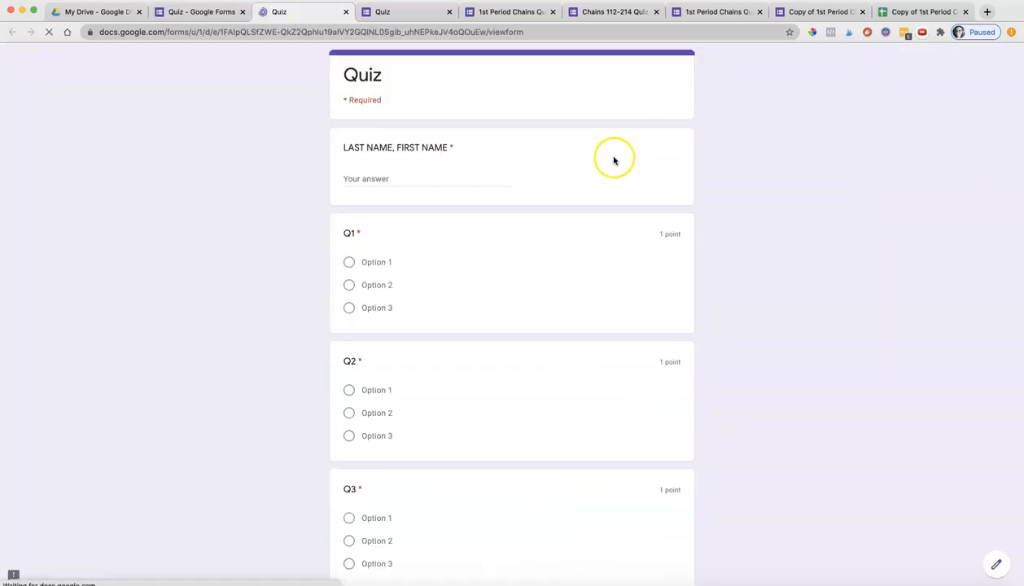
scroll(490, 200, down, 3)
scroll(489, 199, up, 3)
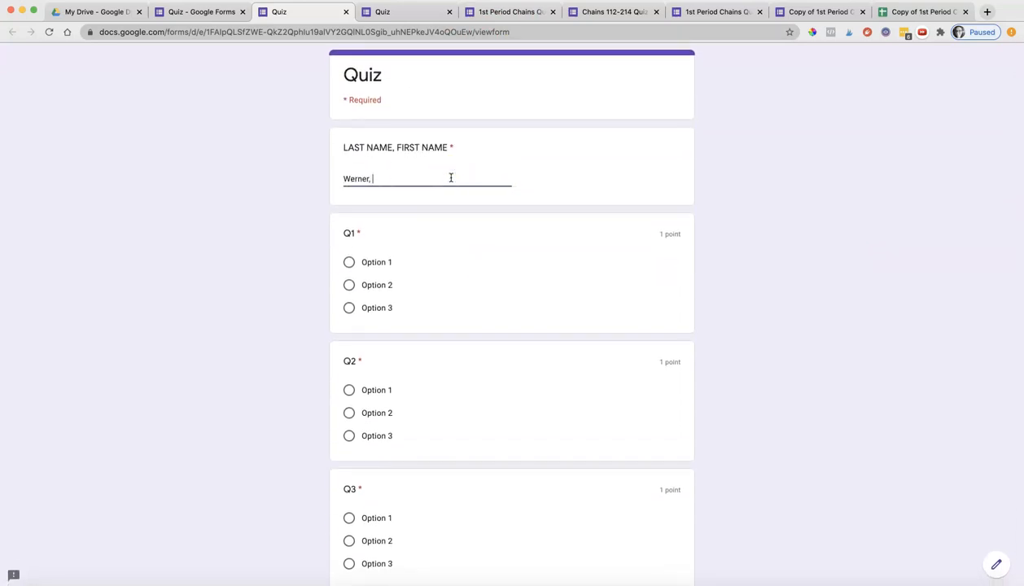
click(348, 262)
click(349, 392)
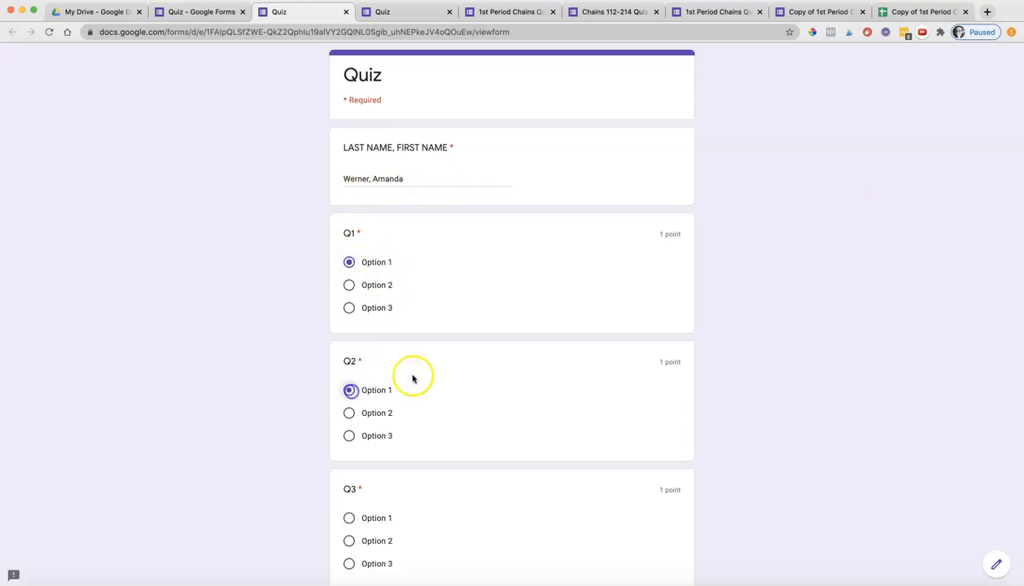
scroll(439, 358, down, 1)
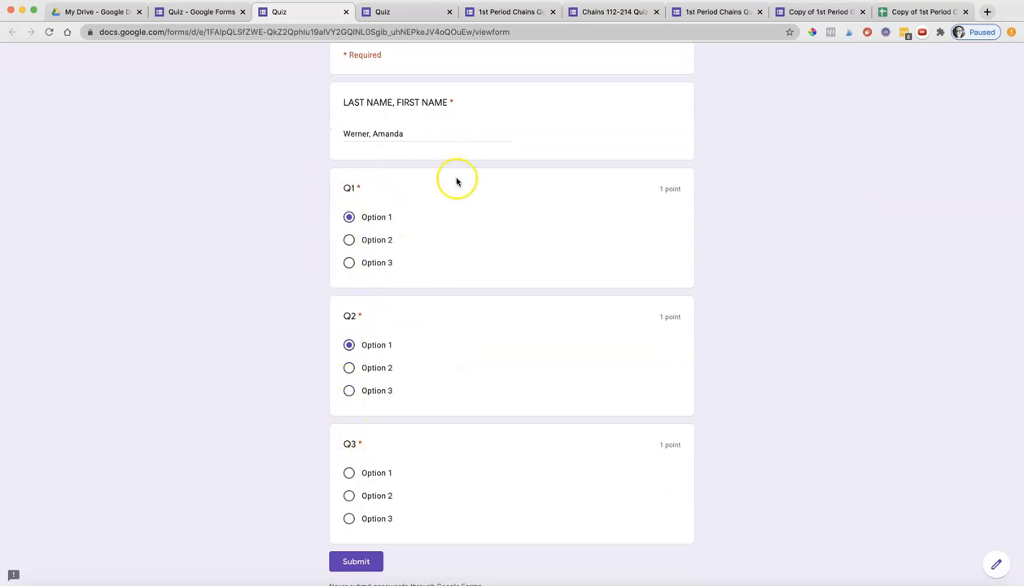
scroll(457, 179, down, 2)
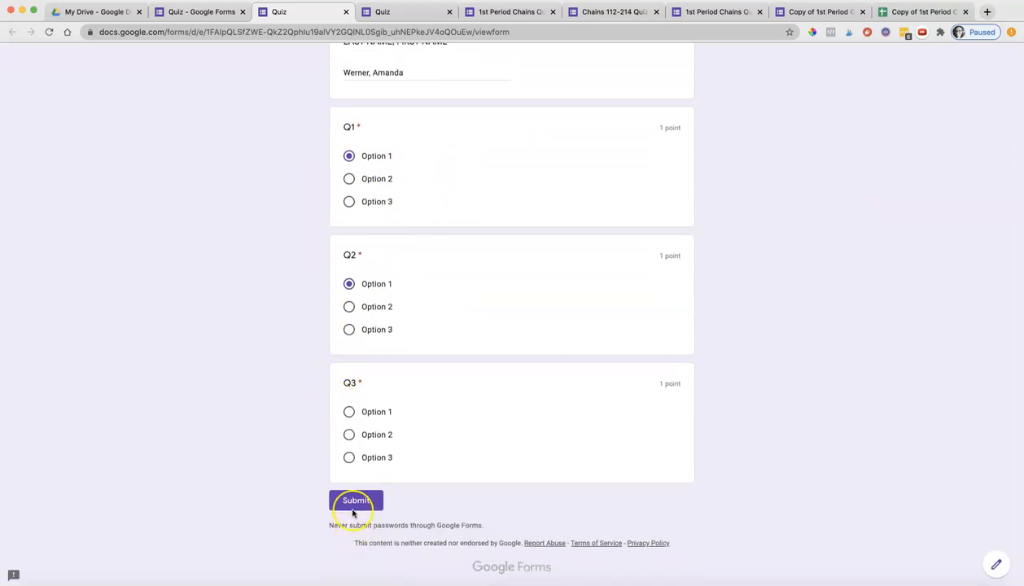
click(349, 458)
click(354, 495)
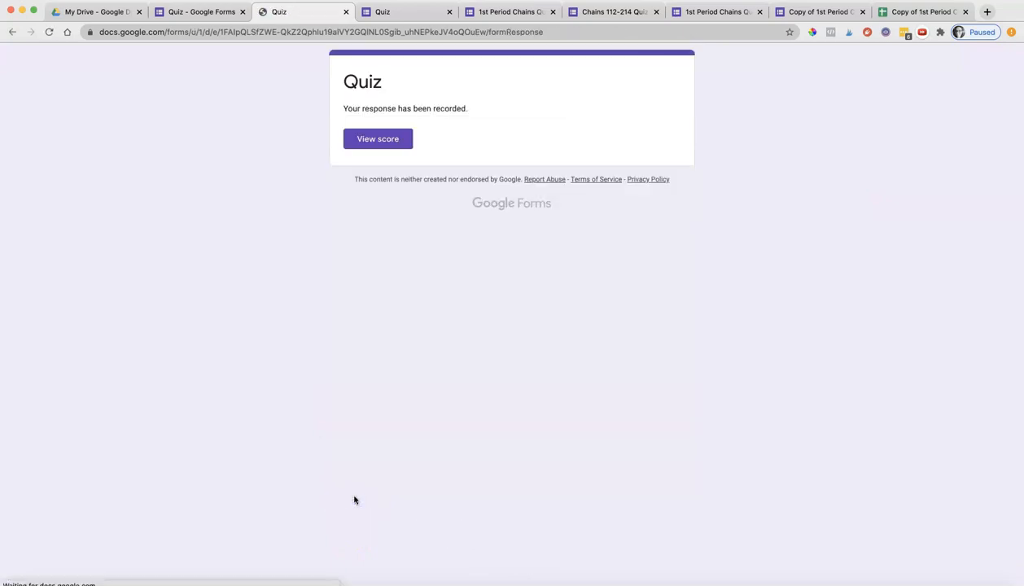
View the score of the submitted response and review the total points and the correct answers for Q1 to Q3.
click(378, 140)
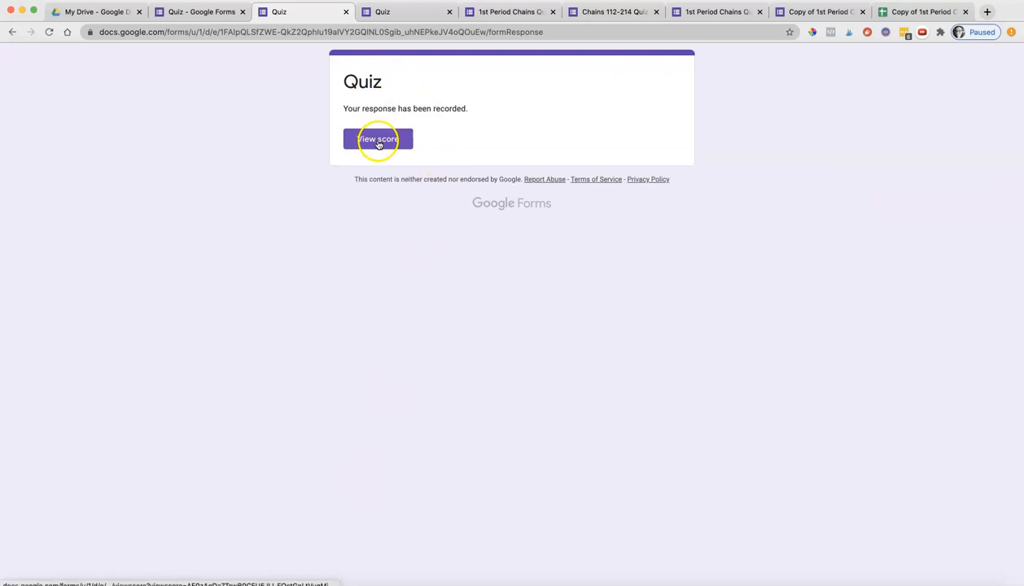
scroll(489, 199, down, 5)
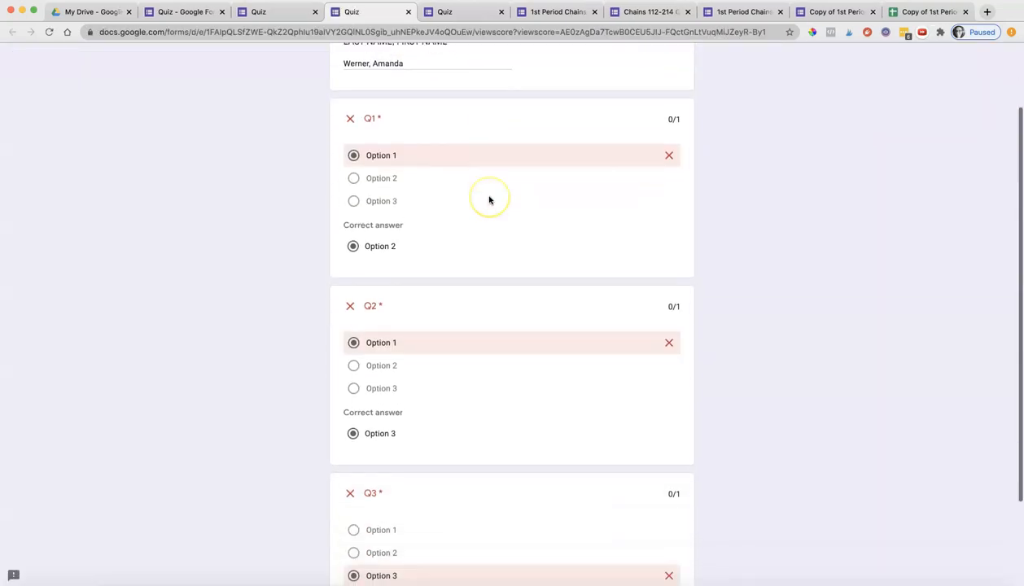
scroll(489, 199, up, 5)
click(525, 222)
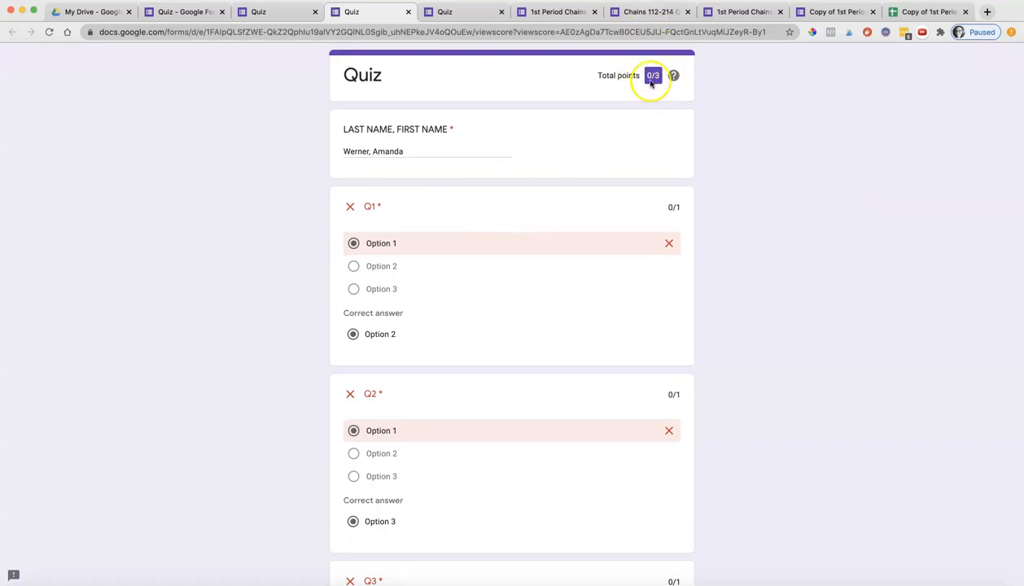
scroll(598, 176, down, 2)
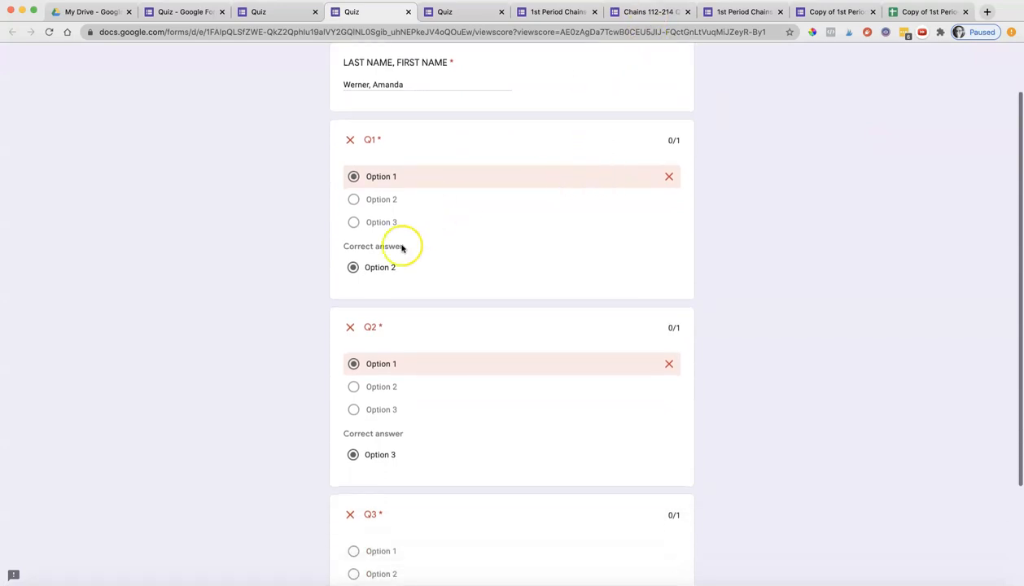
scroll(407, 191, down, 4)
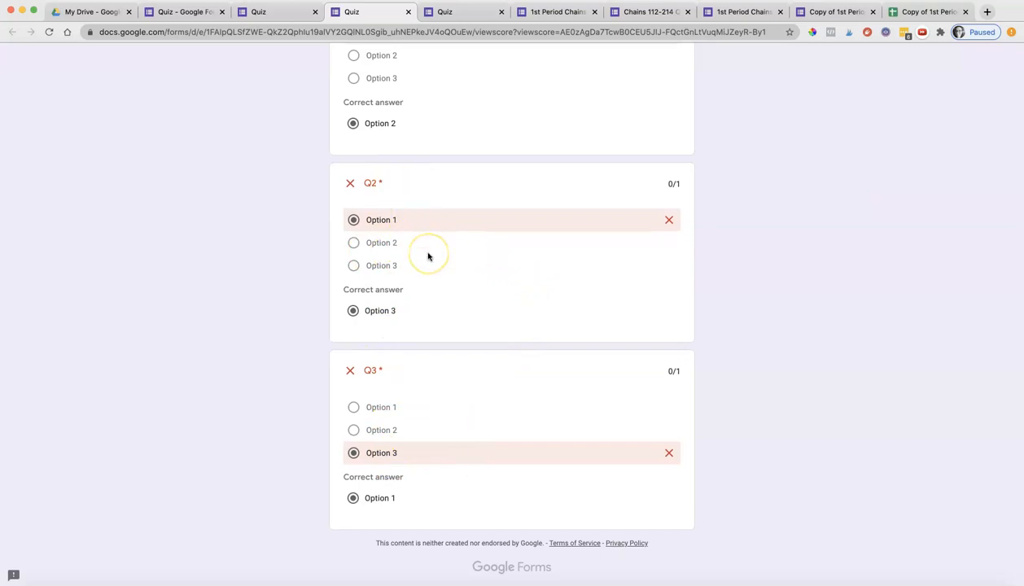
scroll(428, 256, up, 5)
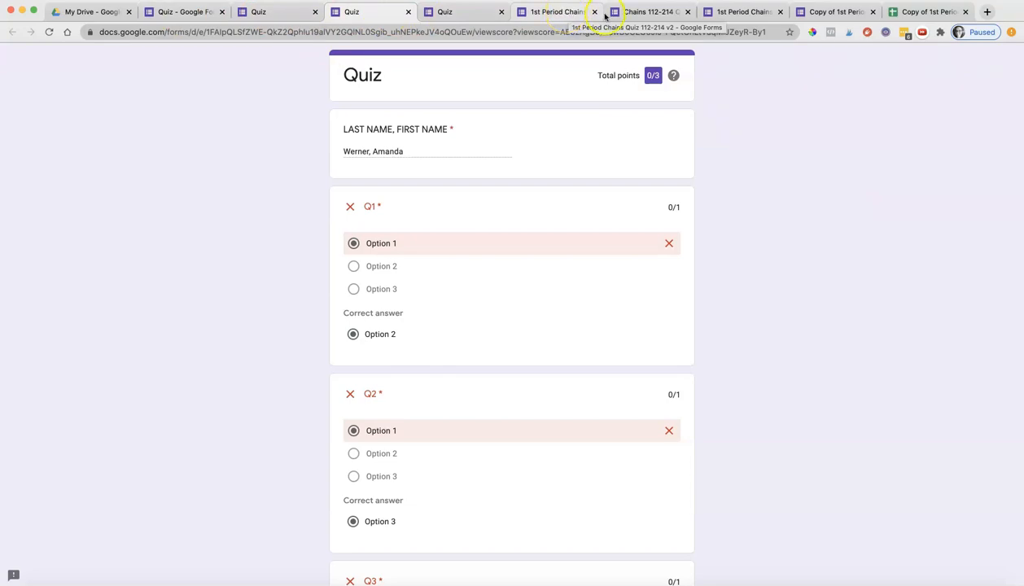
Switch to the Chains 112-214 Quiz Reflection form and examine its name field, score question and paragraph reflection question.
click(635, 13)
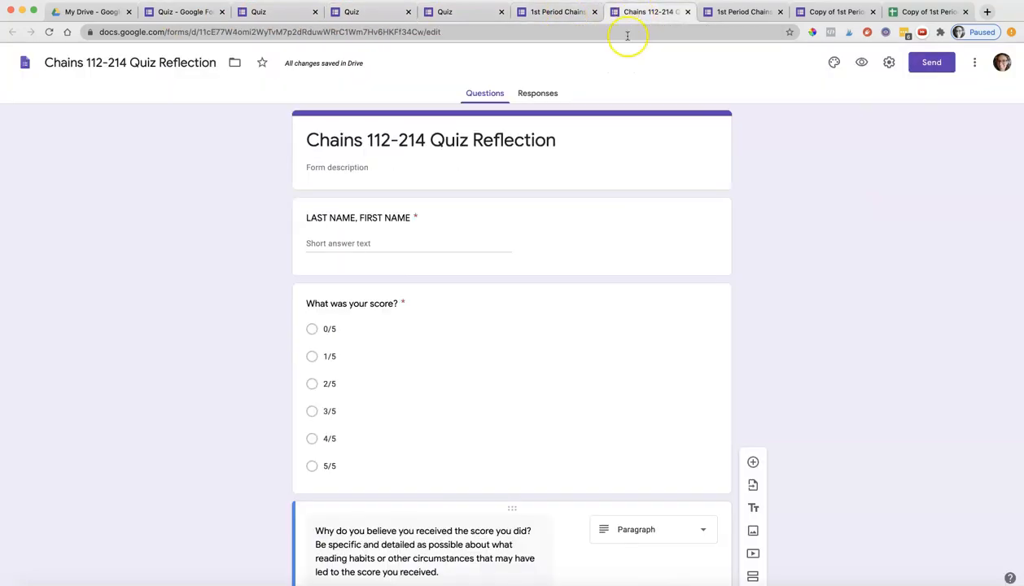
scroll(553, 215, down, 2)
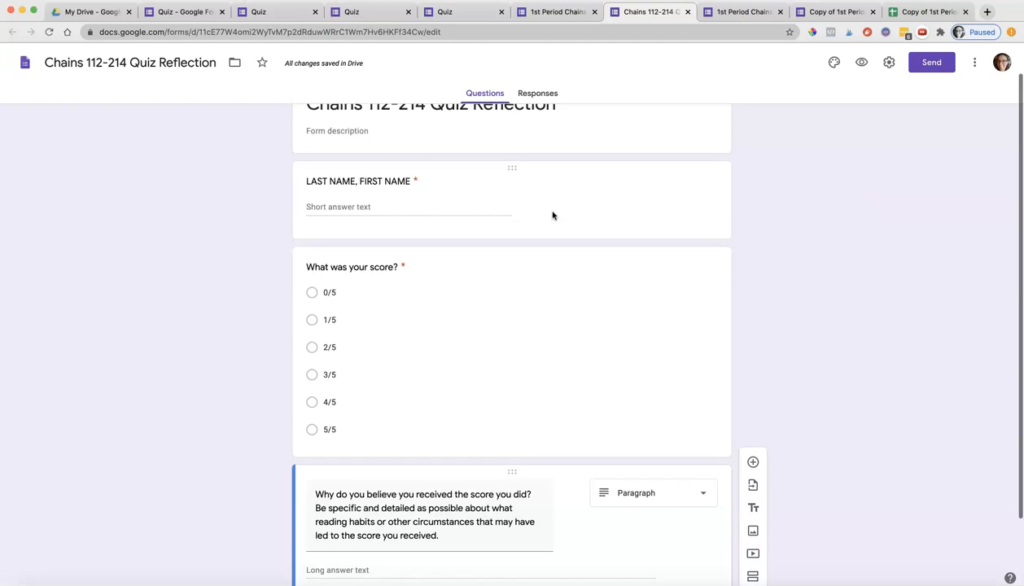
scroll(553, 215, up, 2)
click(190, 121)
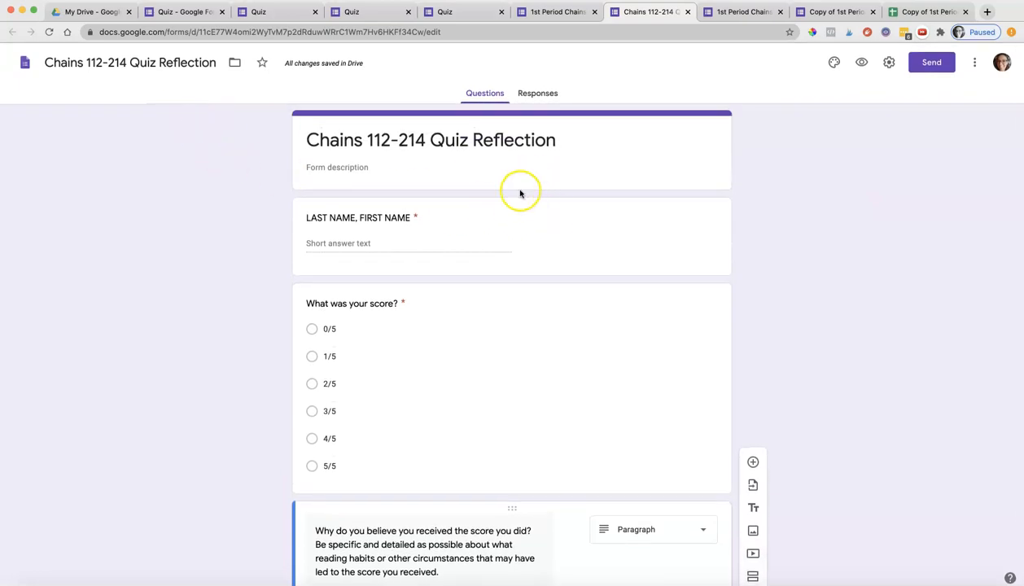
scroll(515, 201, down, 2)
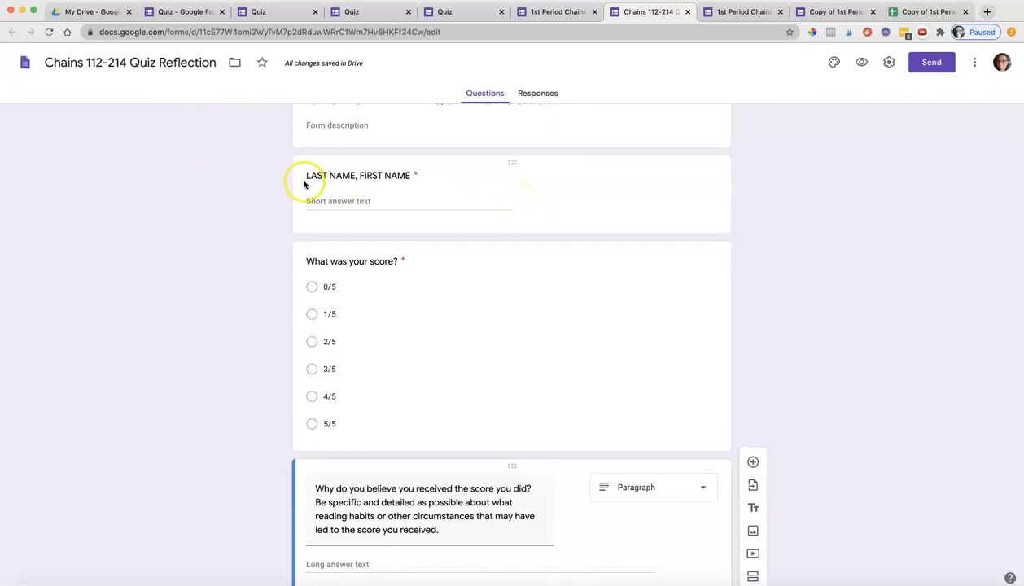
scroll(398, 181, down, 1)
scroll(408, 183, up, 2)
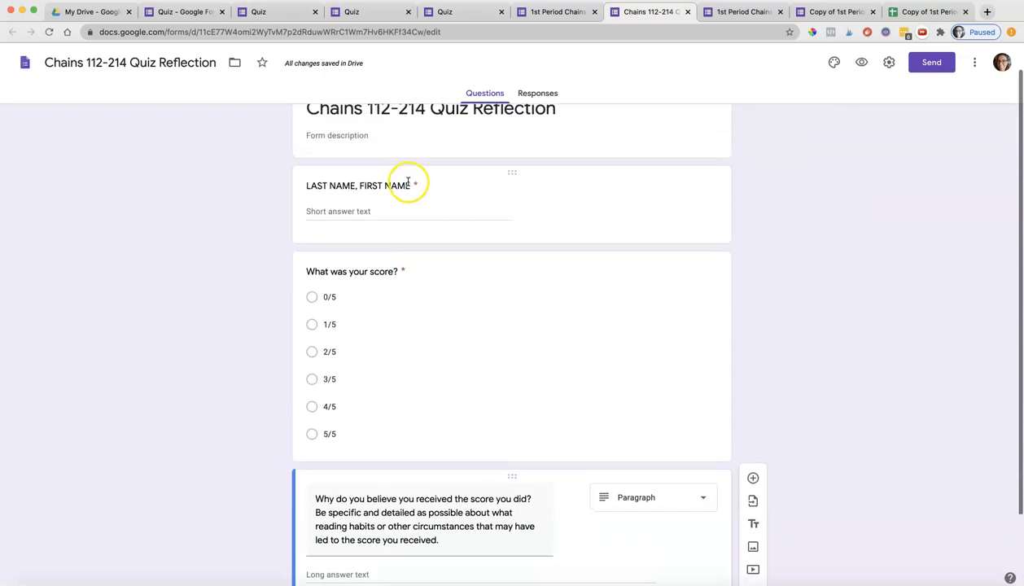
click(410, 185)
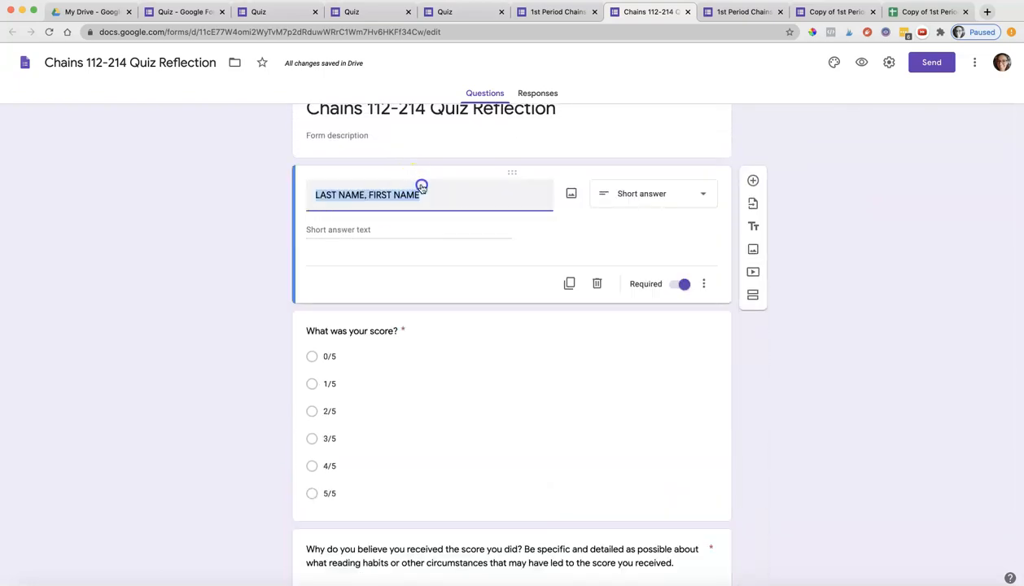
click(424, 232)
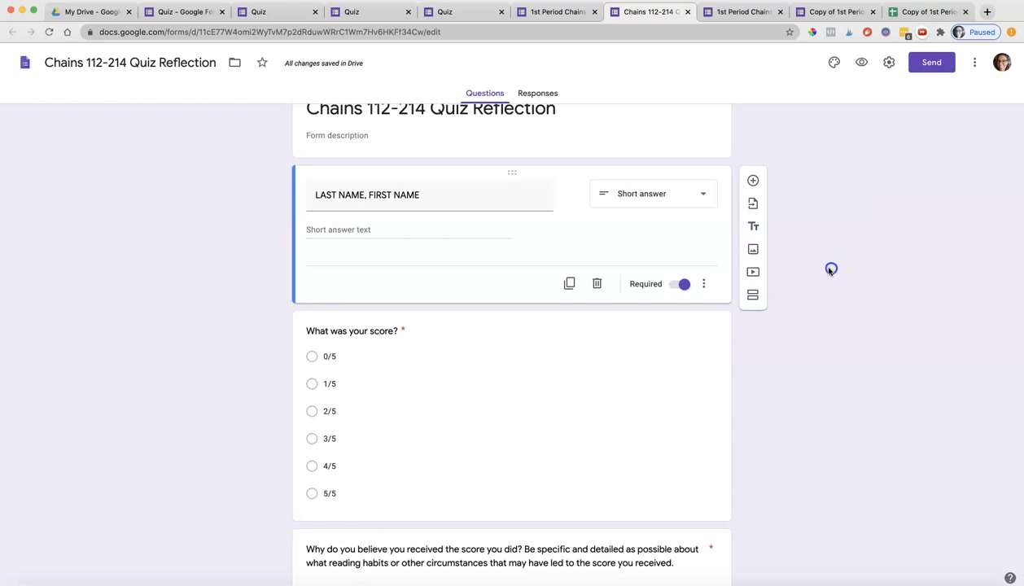
scroll(366, 327, down, 2)
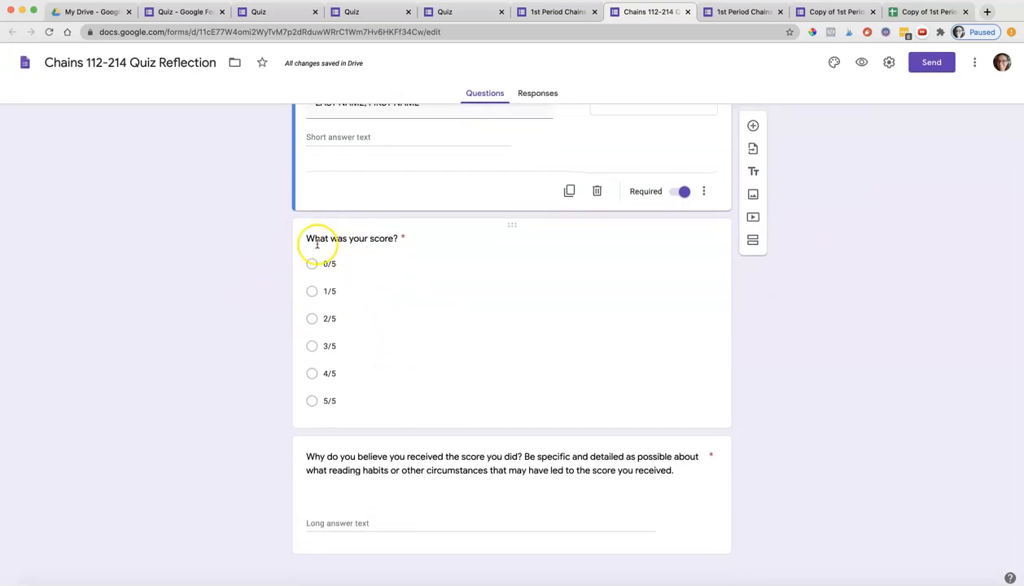
Close the submission confirmation page of the quiz and return to the Chains 112-214 Quiz Reflection form.
click(200, 20)
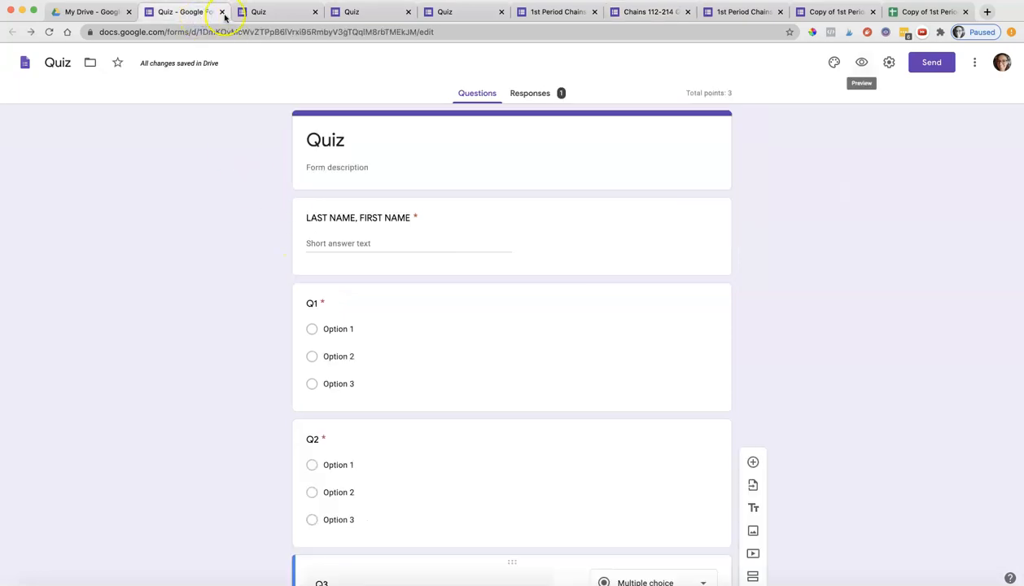
click(257, 16)
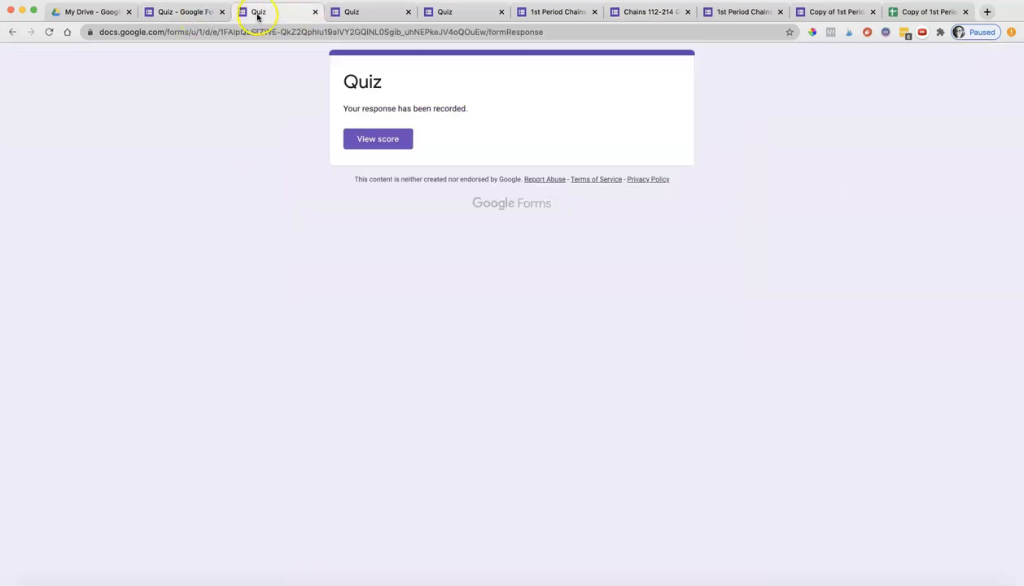
click(315, 12)
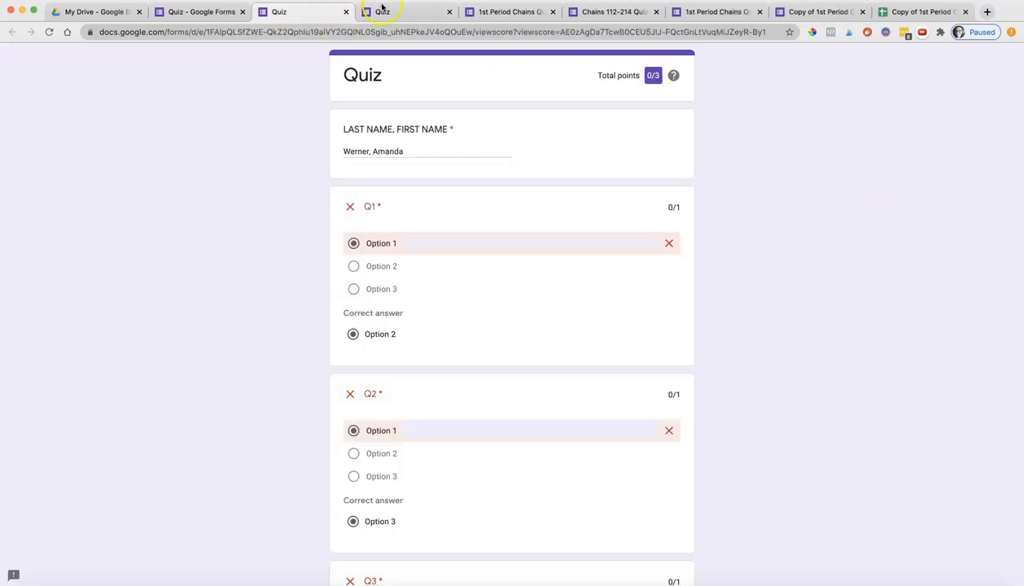
click(629, 13)
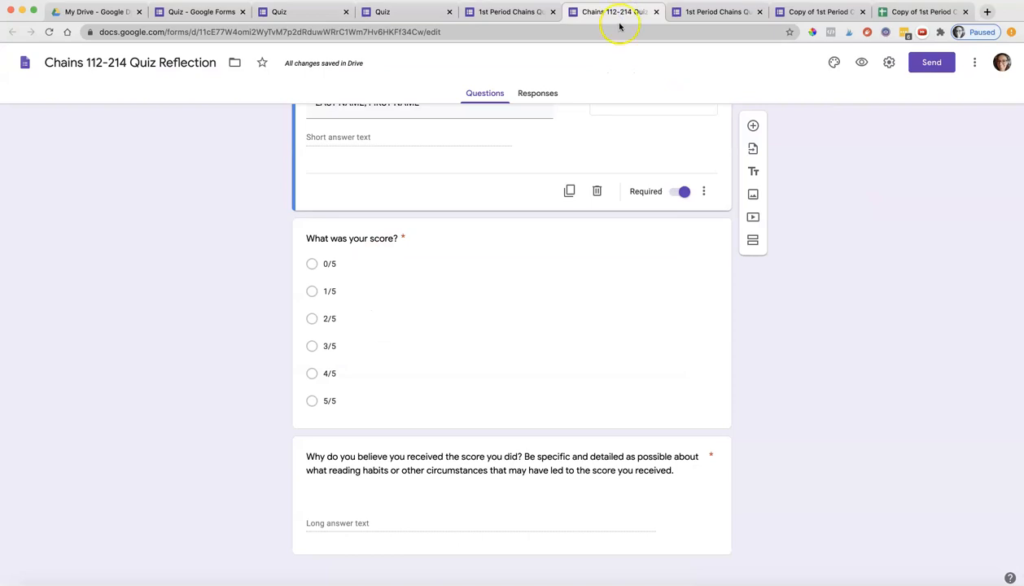
Preview the Chains 112-214 Quiz Reflection form and examine its score choices and written reflection question.
click(311, 267)
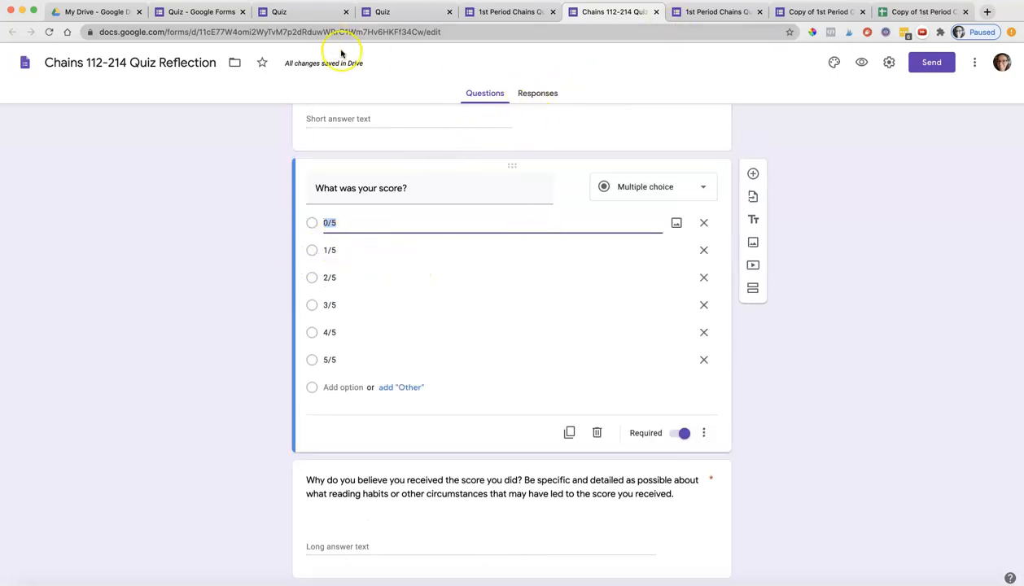
click(859, 62)
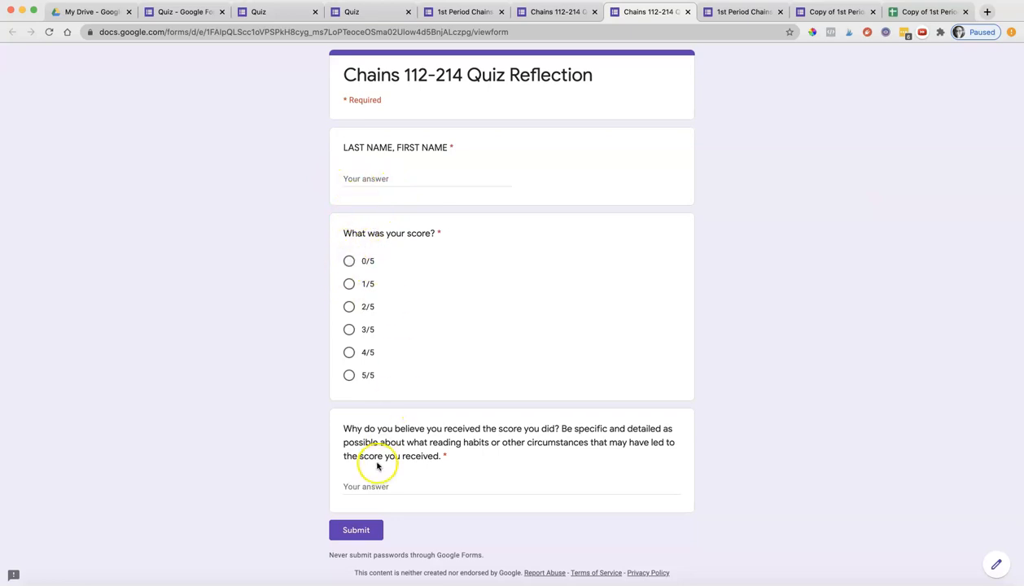
scroll(384, 437, down, 1)
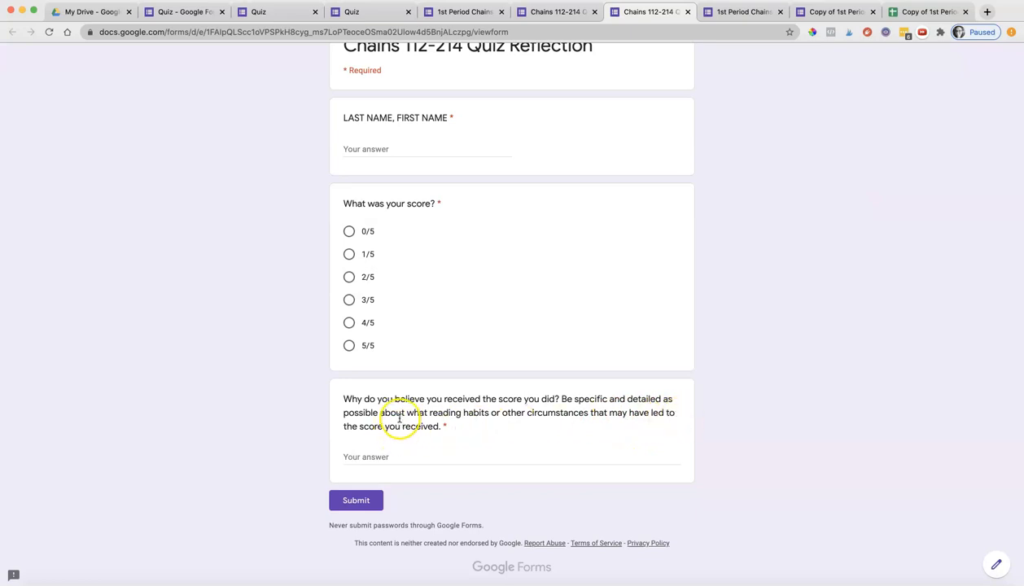
click(562, 12)
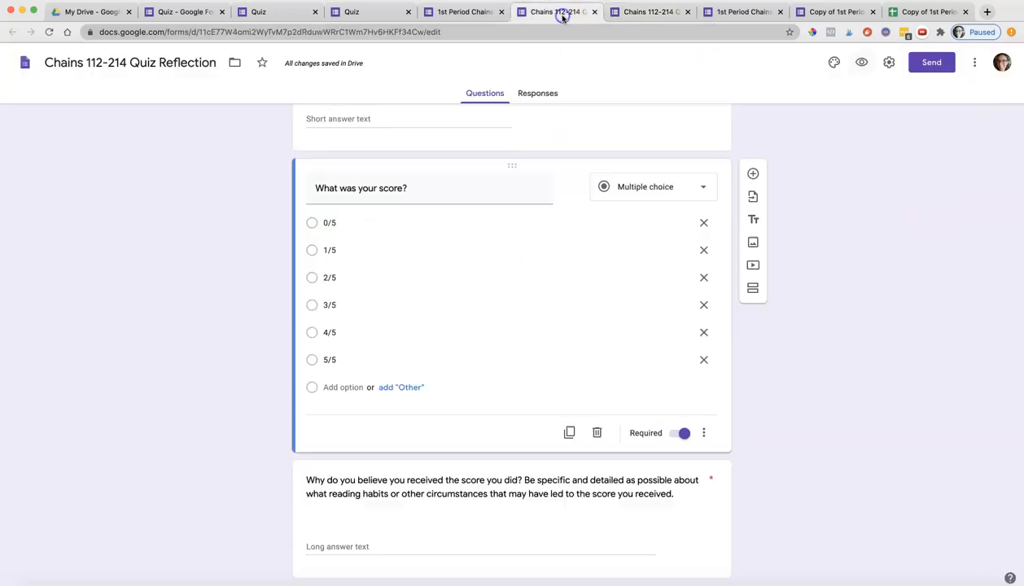
click(644, 12)
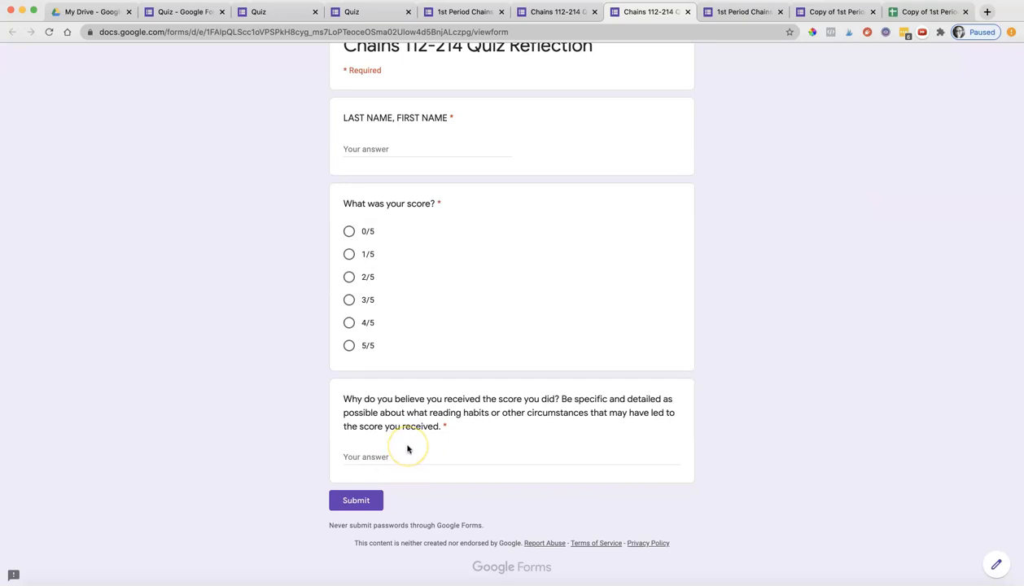
click(386, 457)
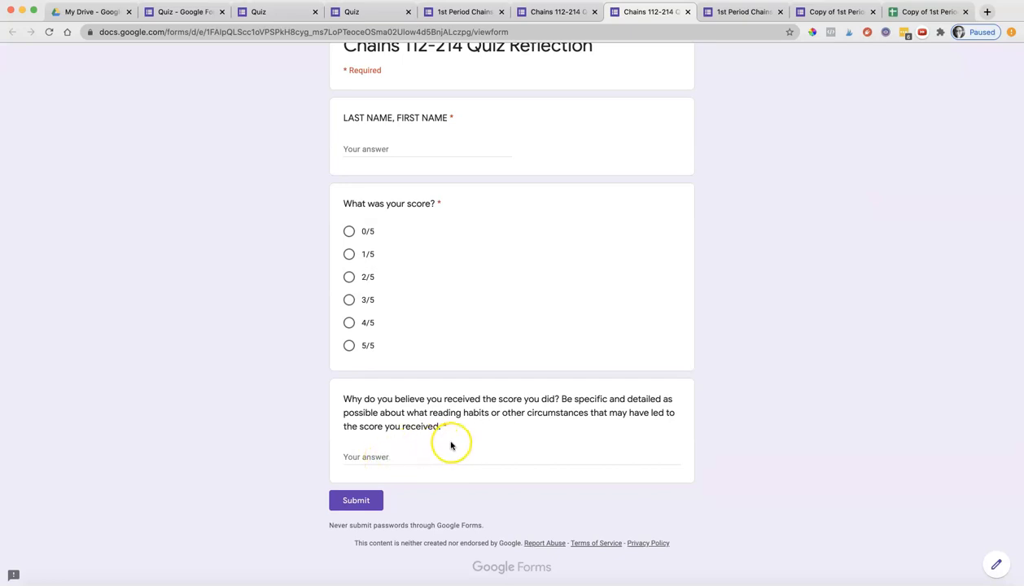
Close the quiz score pages, the 1st Period Chains Quiz 112-214 v2 form, and the reflection form's editor and preview.
click(315, 12)
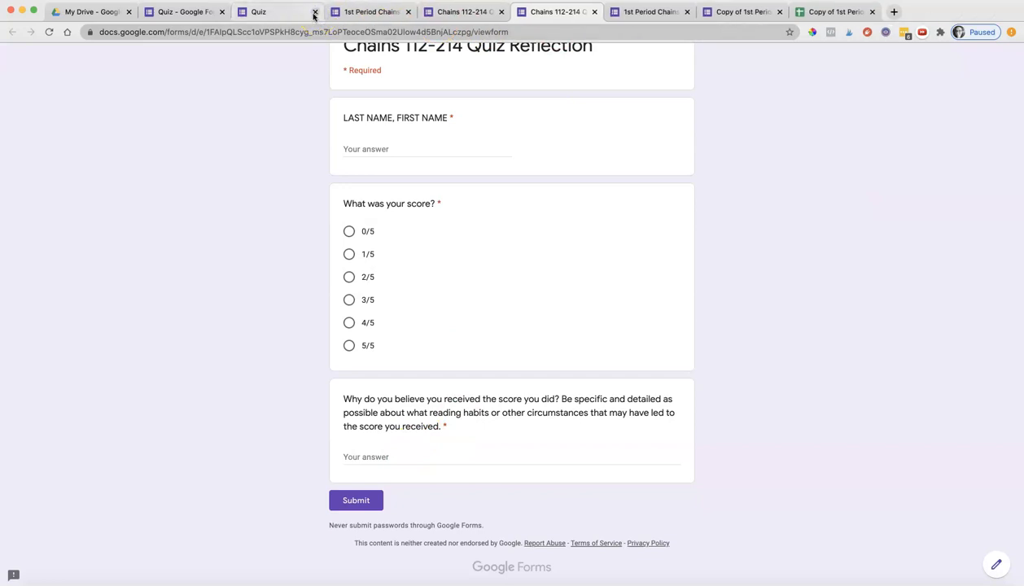
click(314, 12)
click(589, 190)
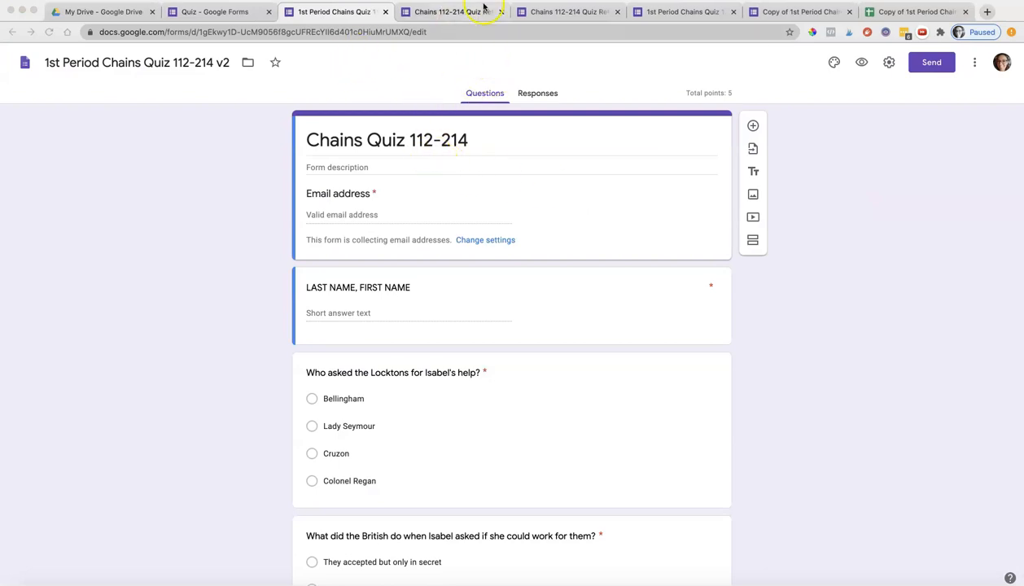
click(387, 12)
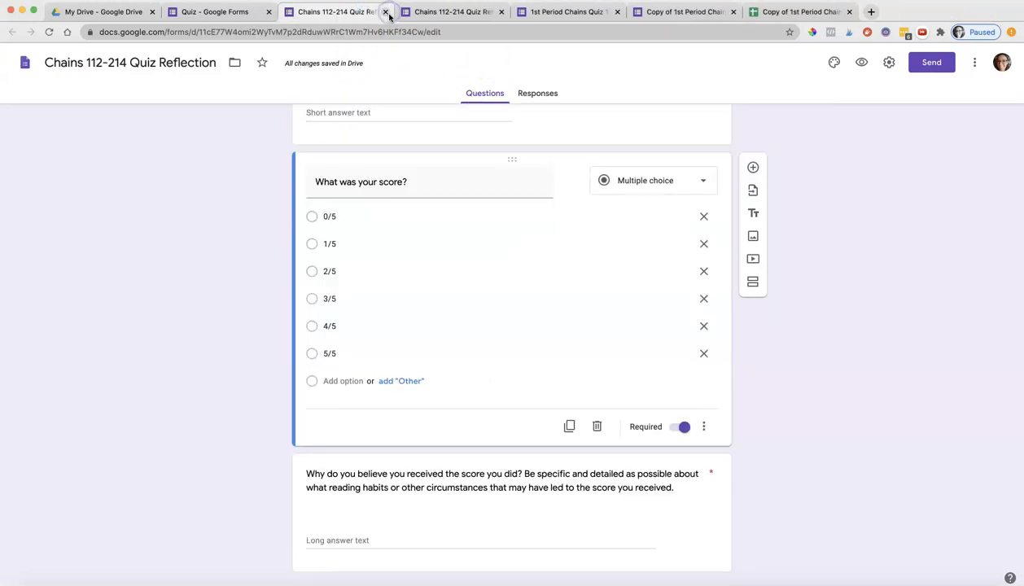
click(387, 12)
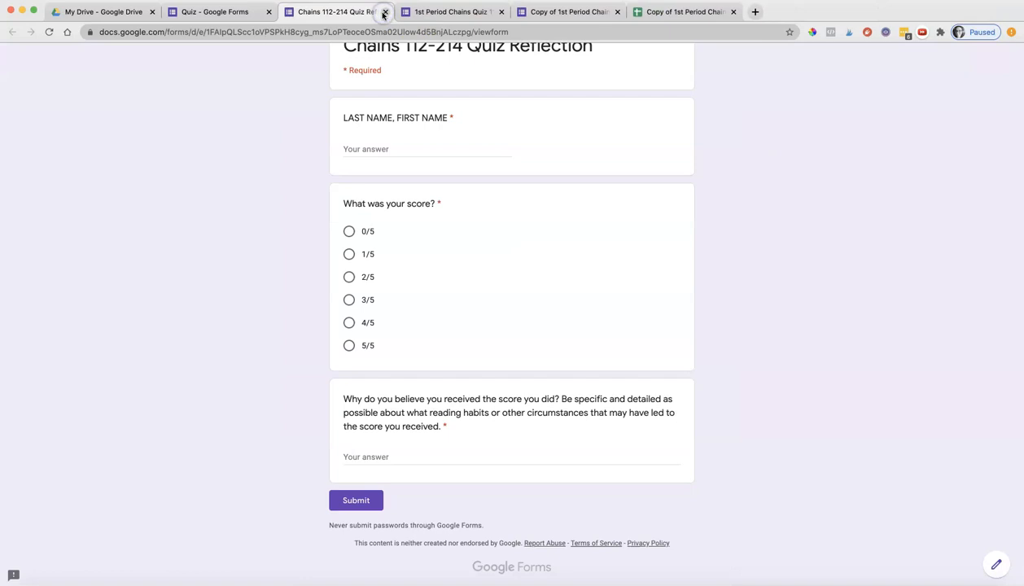
click(387, 12)
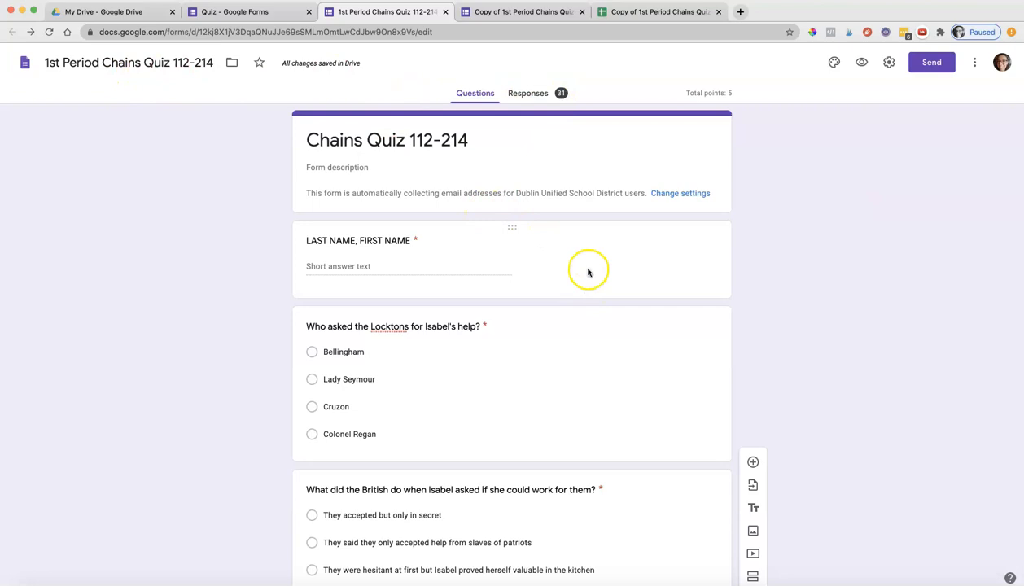
Review the responses to the 1st Period Chains Quiz 112-214 form and the copied response spreadsheet with its scores.
click(537, 95)
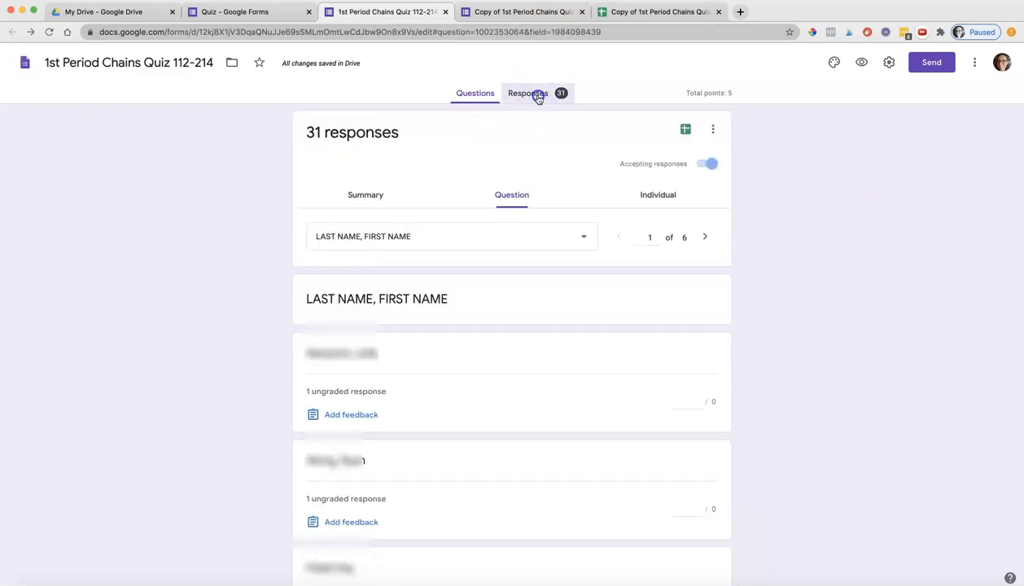
scroll(513, 179, down, 1)
scroll(514, 181, up, 1)
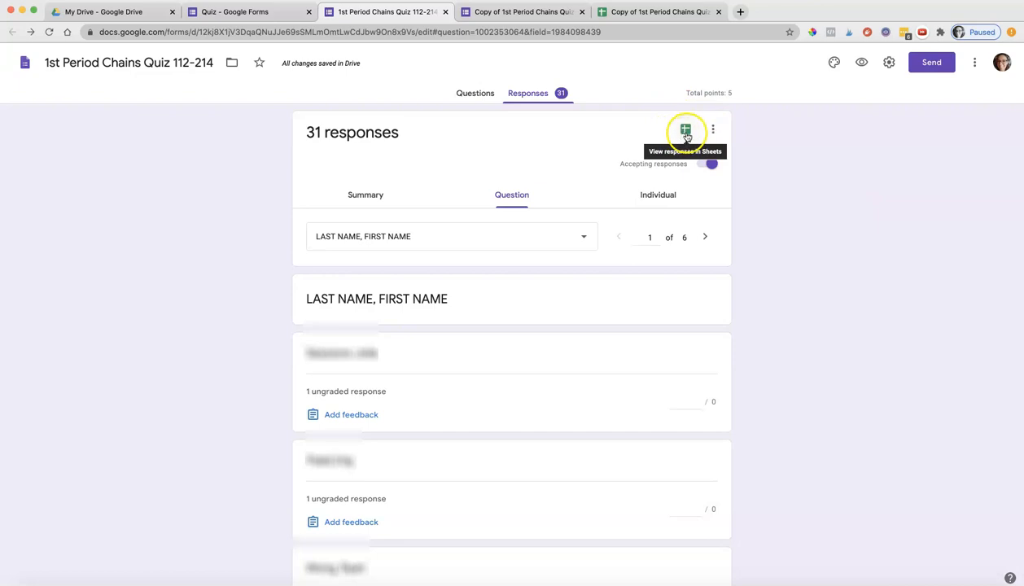
click(674, 12)
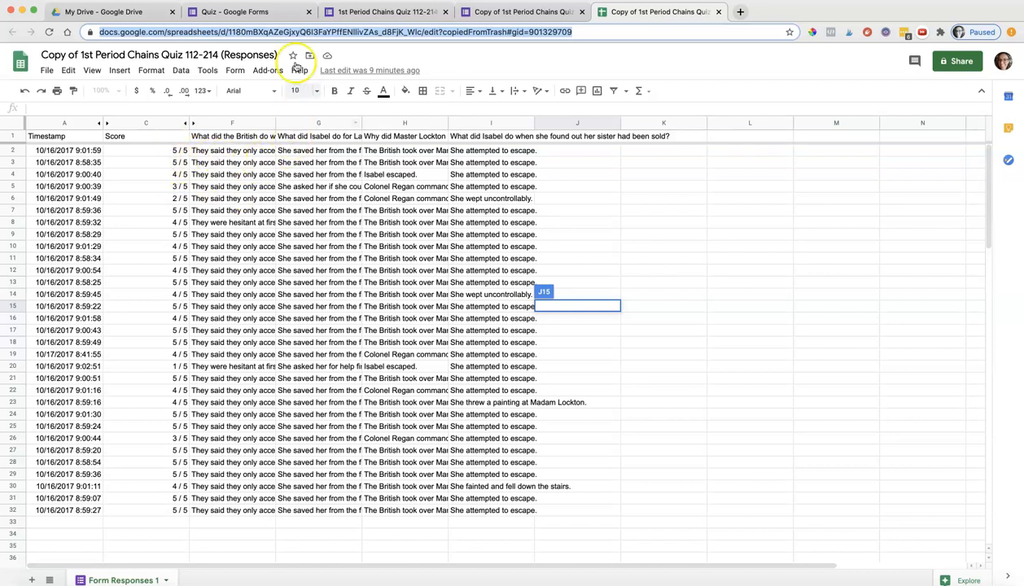
Create a new spreadsheet named Quiz (Responses) as the response destination of the Quiz form.
click(244, 17)
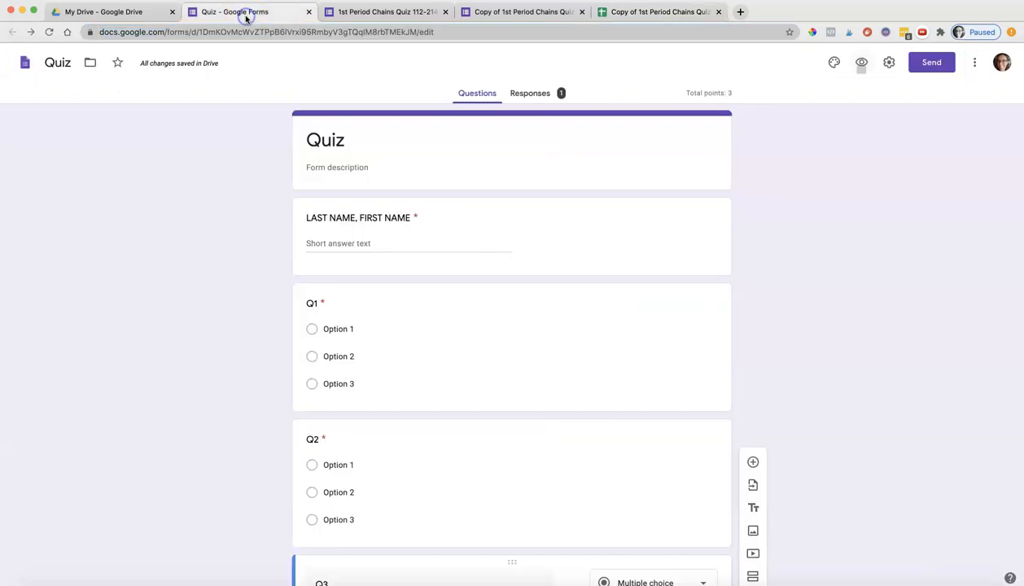
click(529, 96)
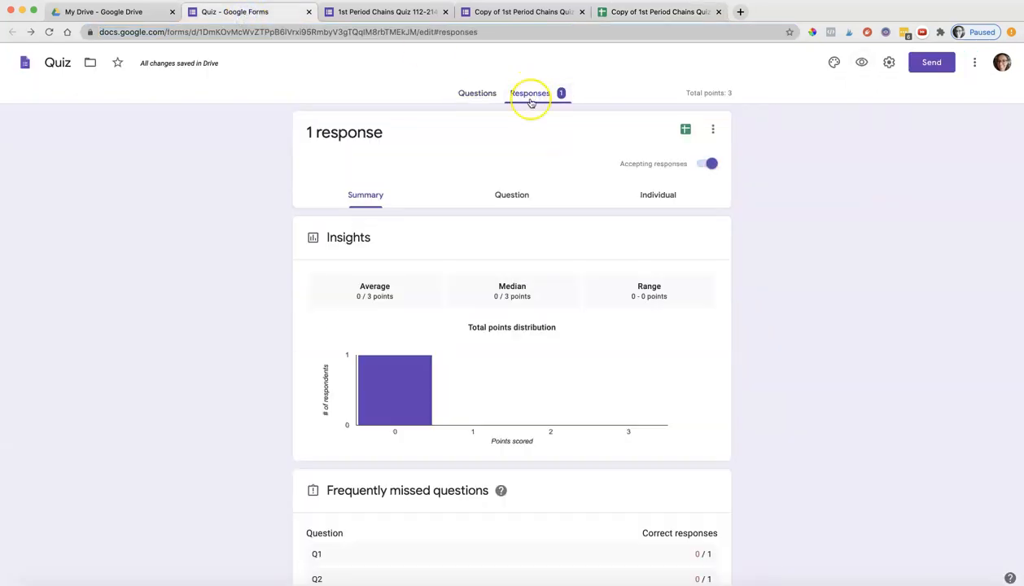
click(685, 129)
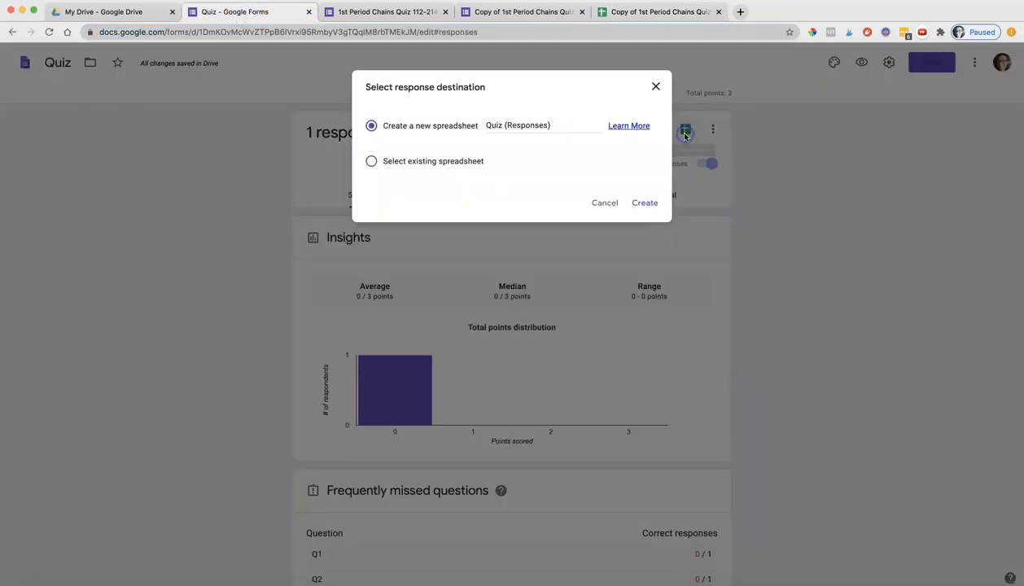
click(644, 202)
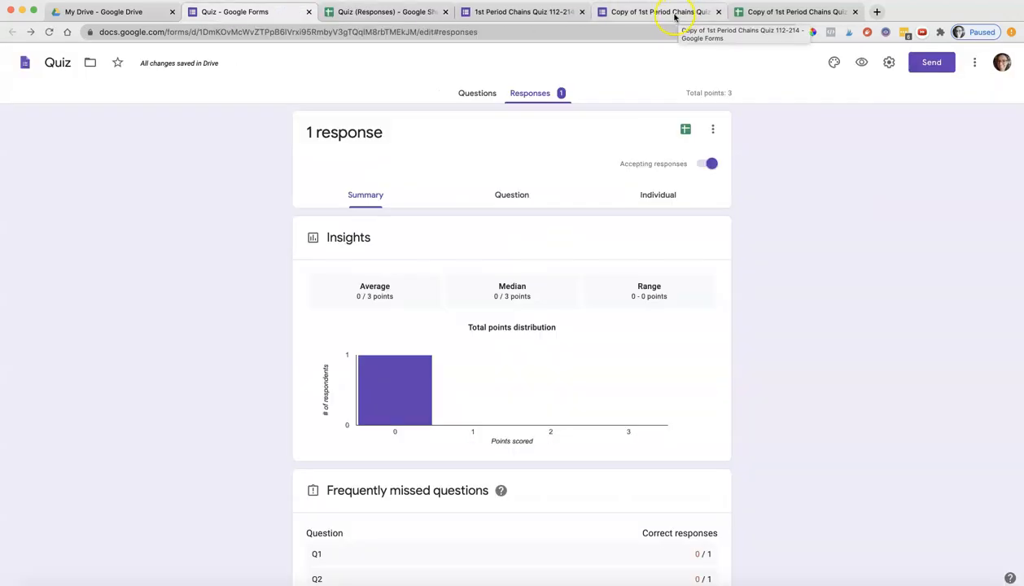
Examine the recorded scores and answers in Quiz (Responses) and in Copy of 1st Period Chains Quiz 112-214 (Responses).
click(363, 14)
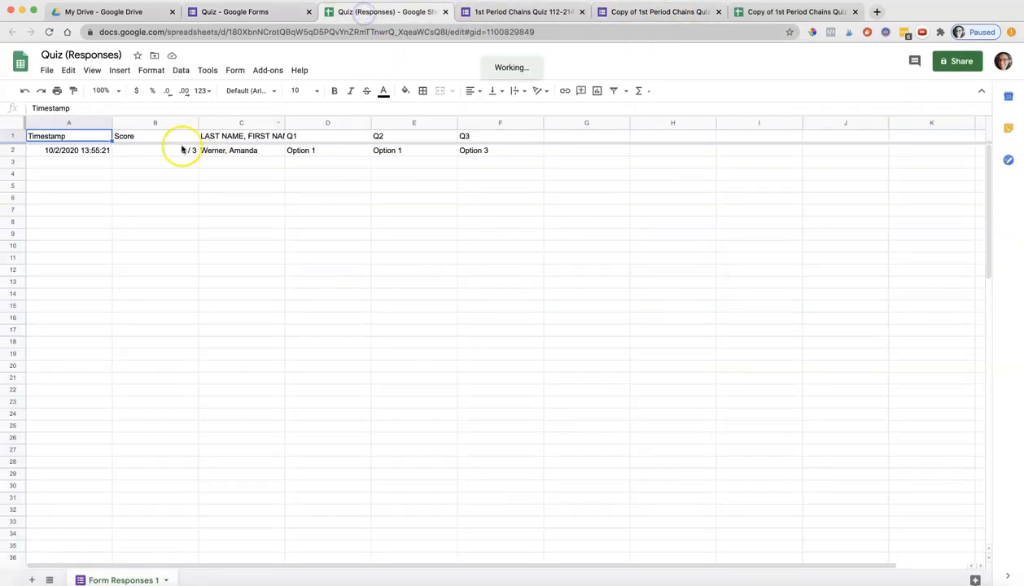
double_click(558, 151)
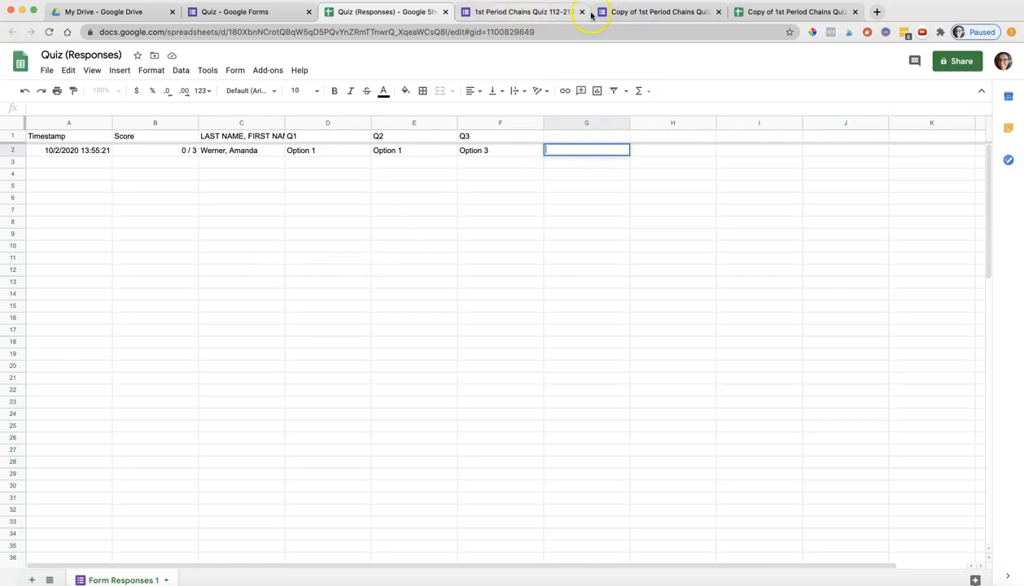
click(770, 13)
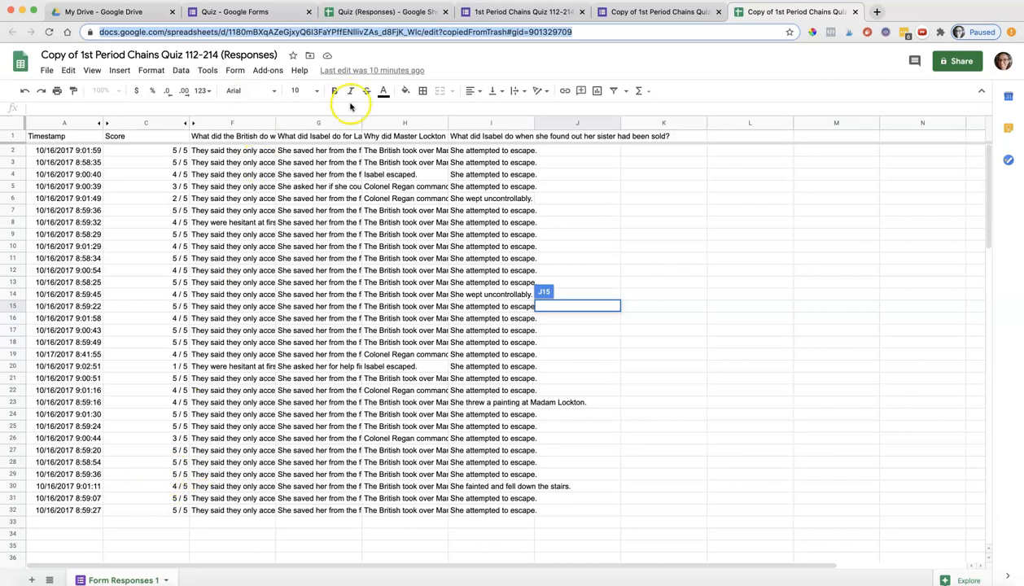
Reopen the Chains 112-214 Quiz Reflection form from My Drive in Google Drive.
click(261, 13)
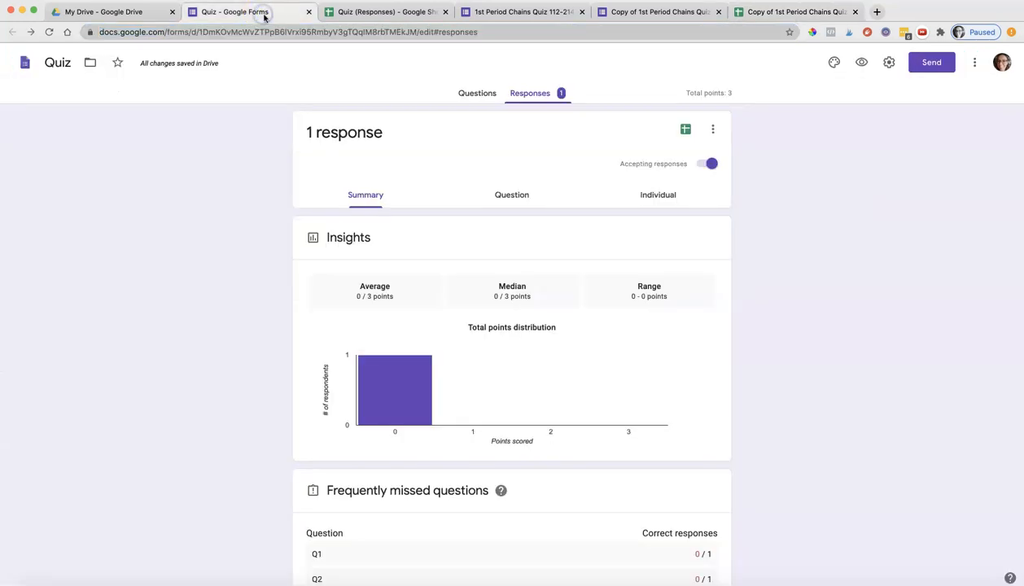
click(112, 15)
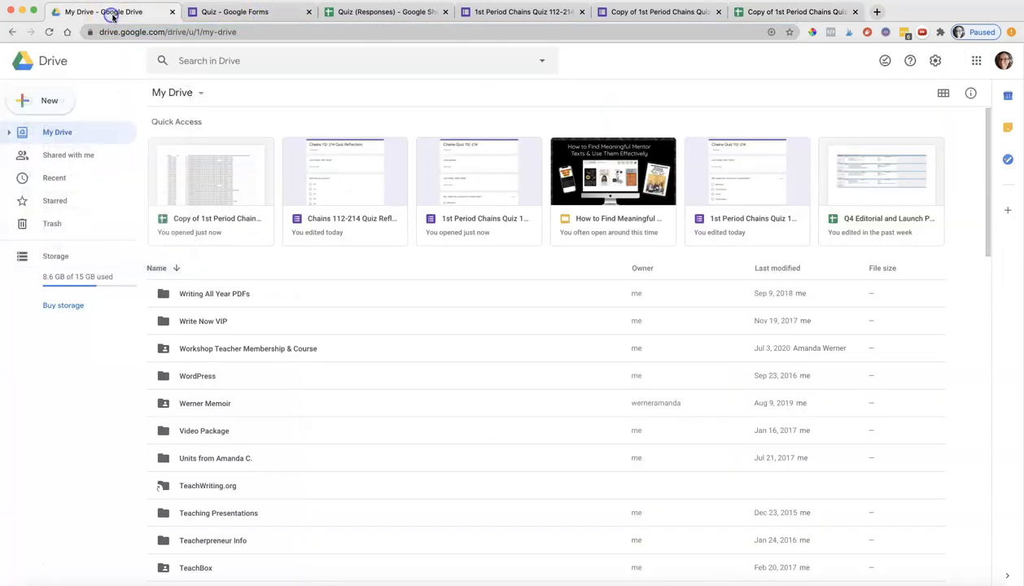
click(355, 219)
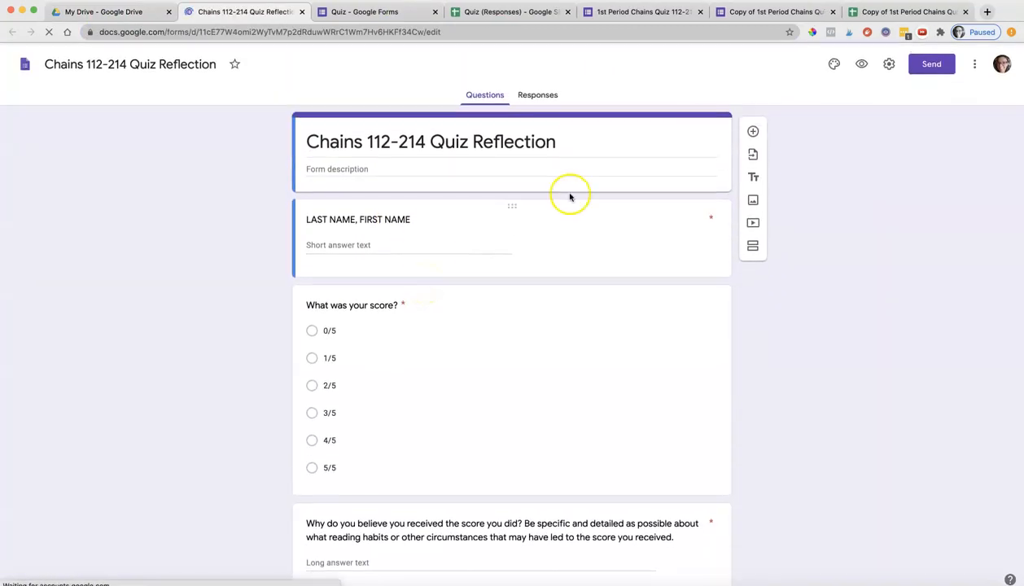
Preview the reflection form, enter the respondent's full name and choose 0/5 as the score.
click(861, 64)
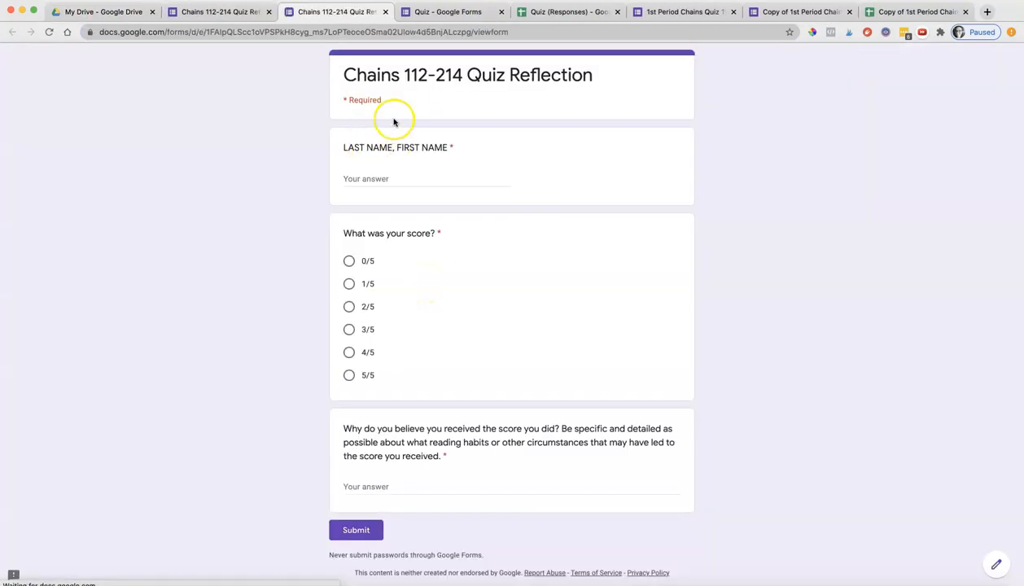
click(392, 176)
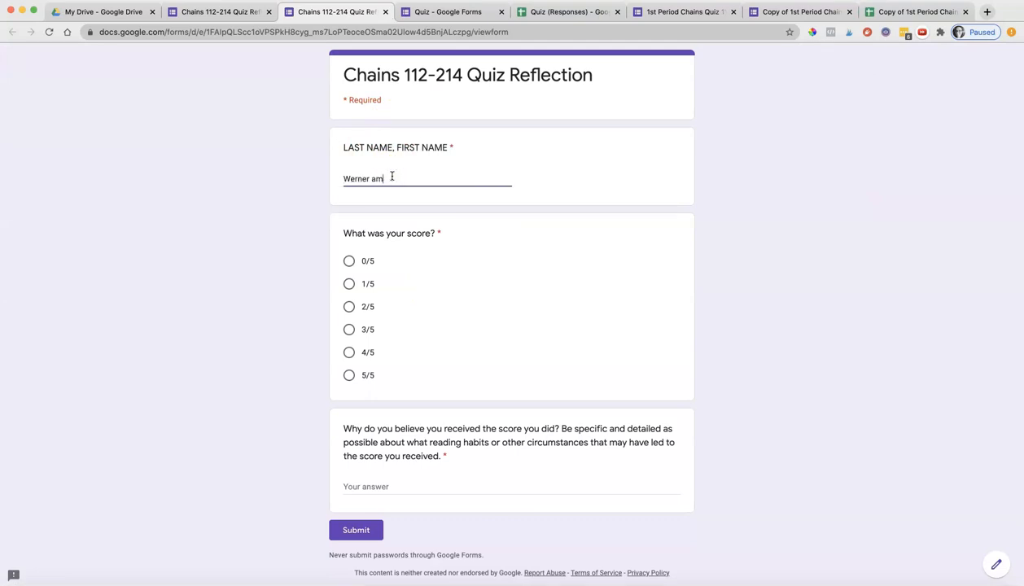
click(349, 260)
Submit the reflection "I didn't actually read! I need to make time to read at least 3x a week. I need to listen to the audio version.".
click(448, 488)
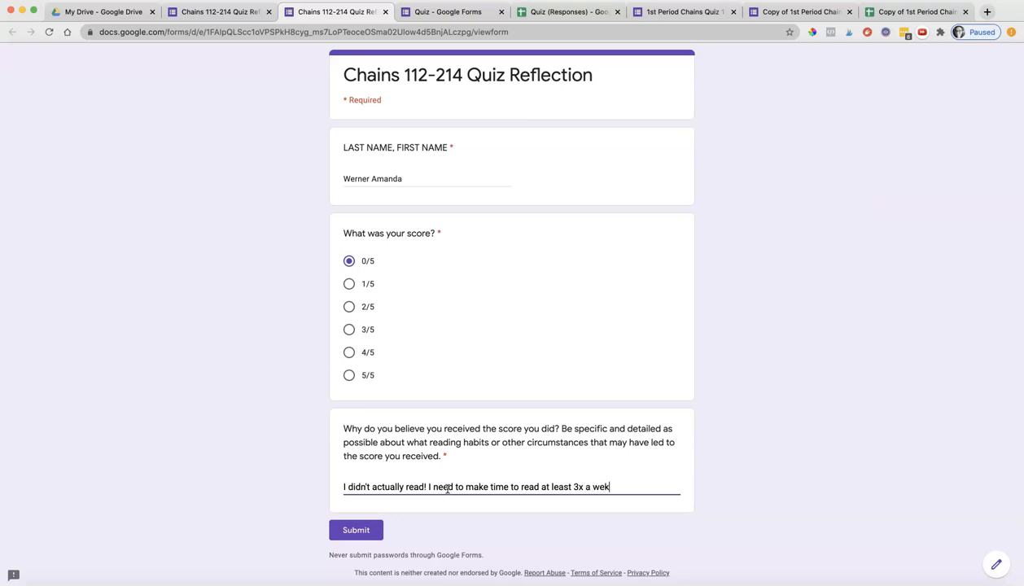
click(446, 487)
click(459, 479)
text(to the audio version.)
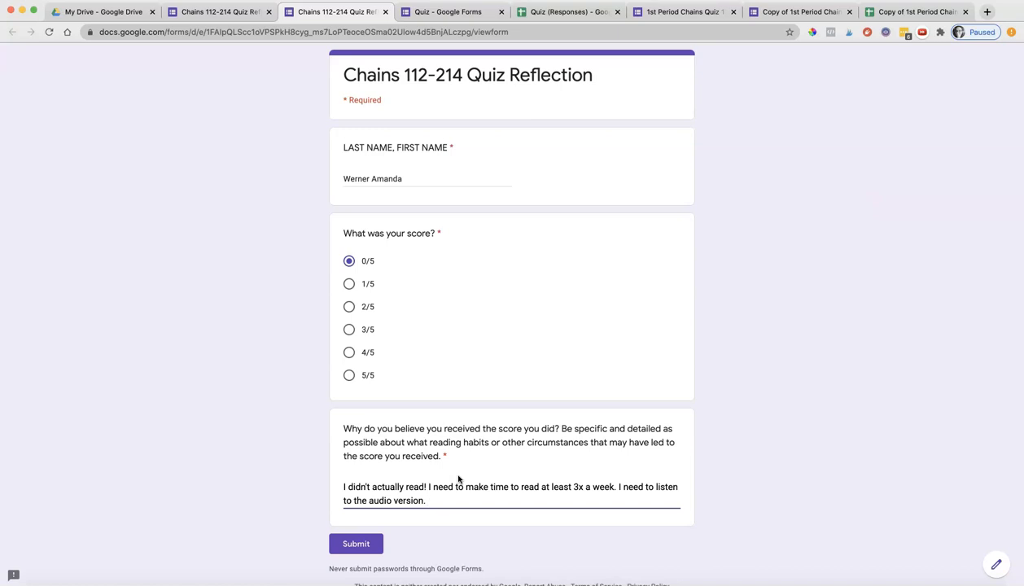
click(357, 548)
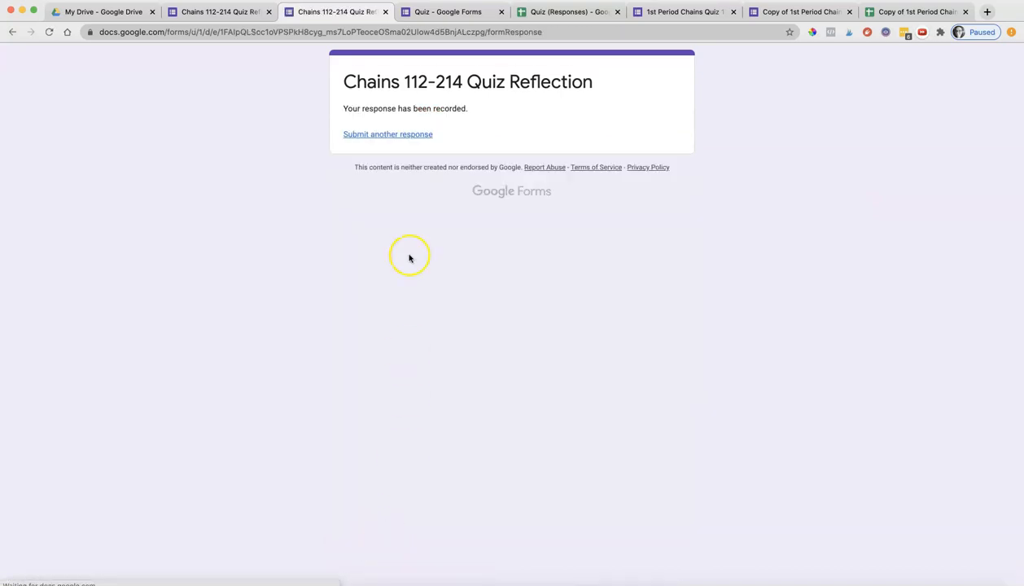
Create a linked response spreadsheet for the Chains 112-214 Quiz Reflection form.
click(237, 12)
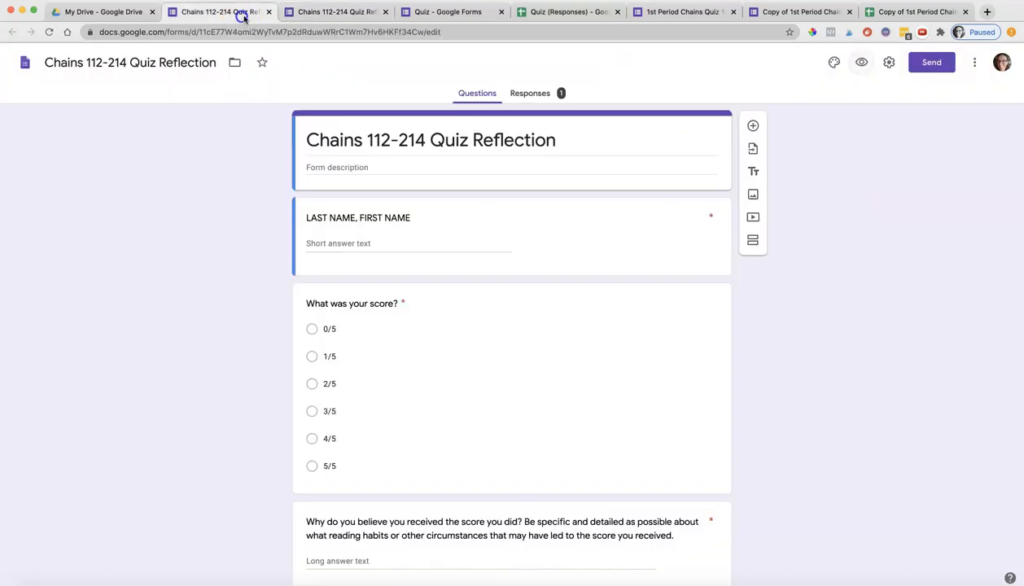
click(532, 95)
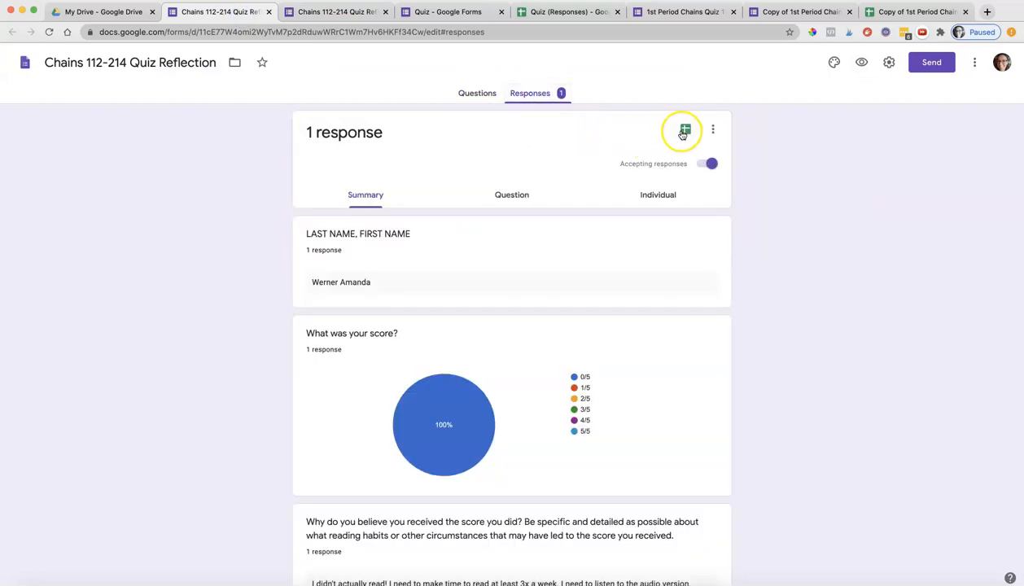
click(687, 131)
click(641, 203)
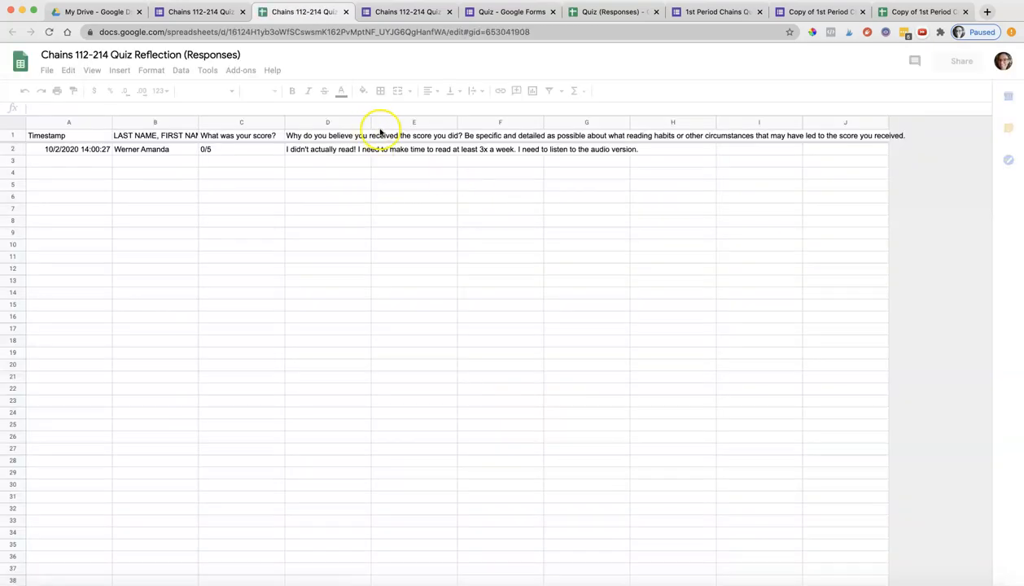
Open the written reflection answer in cell D2 to read its full text.
double_click(326, 149)
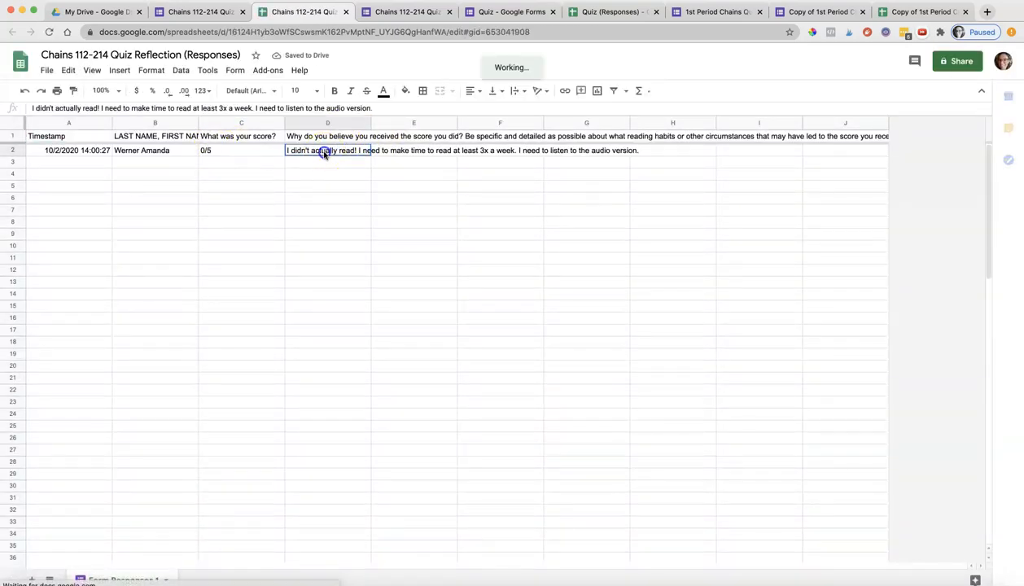
triple_click(302, 153)
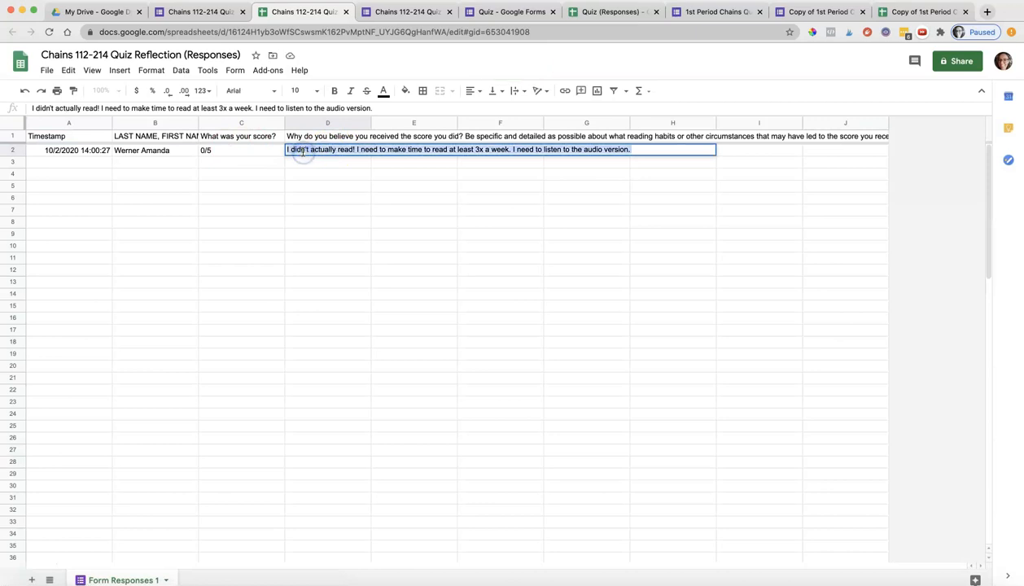
click(213, 154)
click(352, 156)
double_click(351, 153)
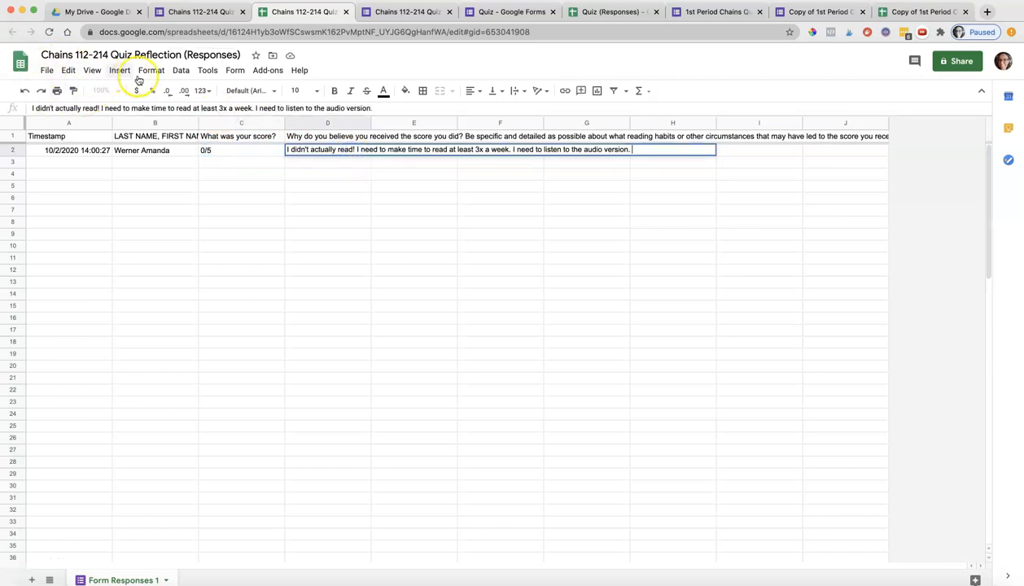
Set text wrapping to Wrap for the whole reflection response sheet and check the answer in D2.
click(9, 124)
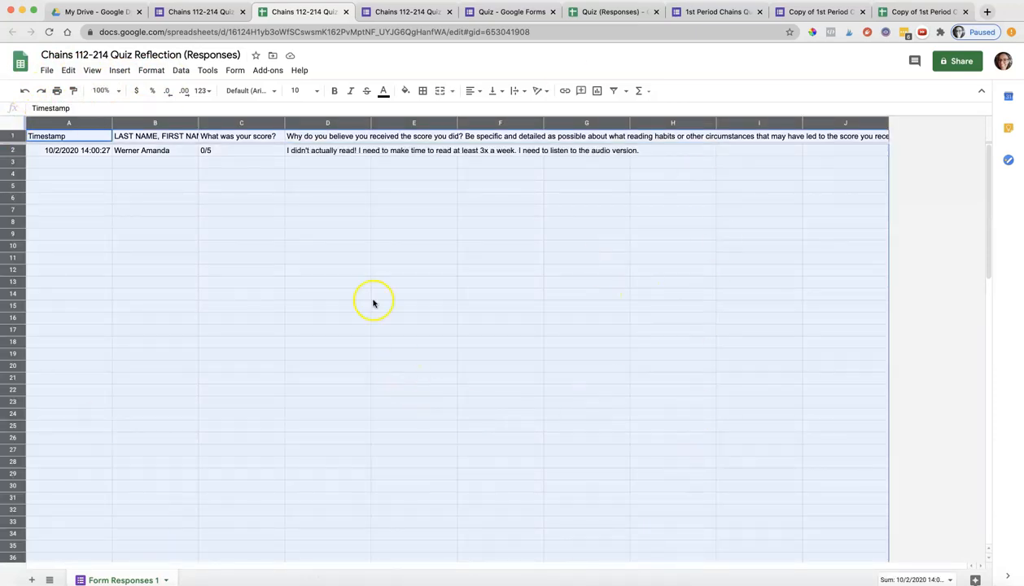
click(182, 71)
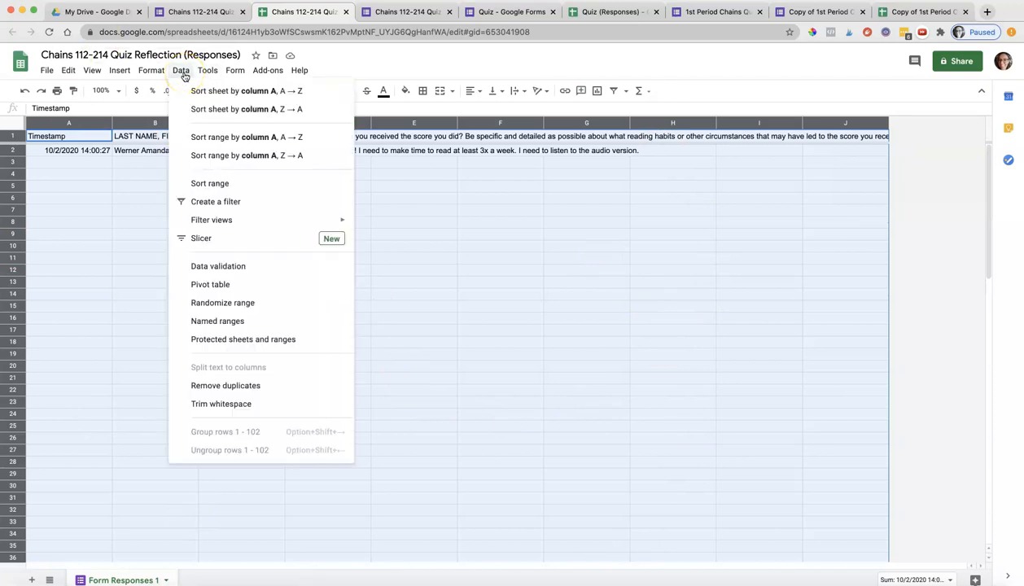
mouse_move(150, 74)
mouse_move(196, 297)
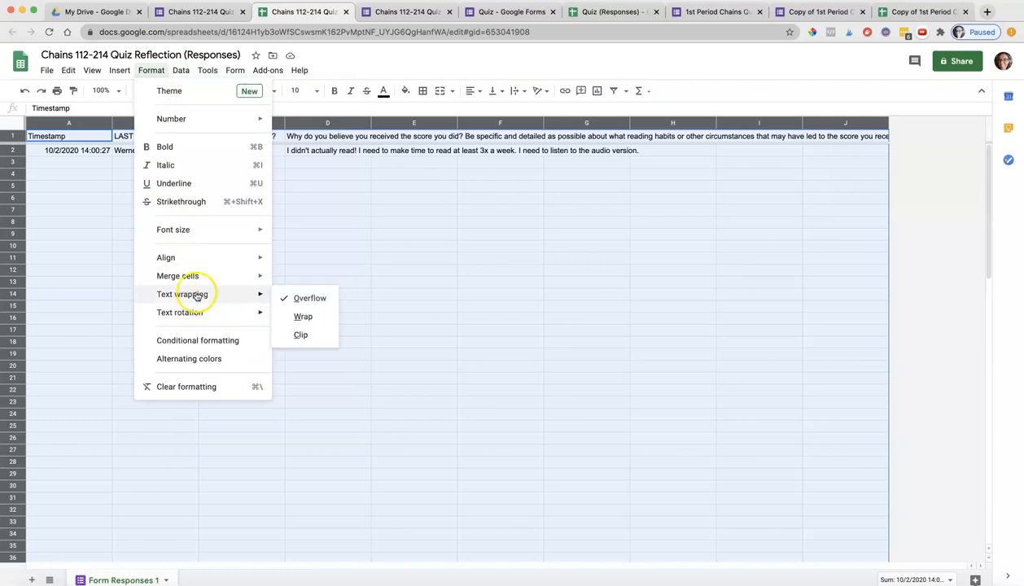
click(307, 318)
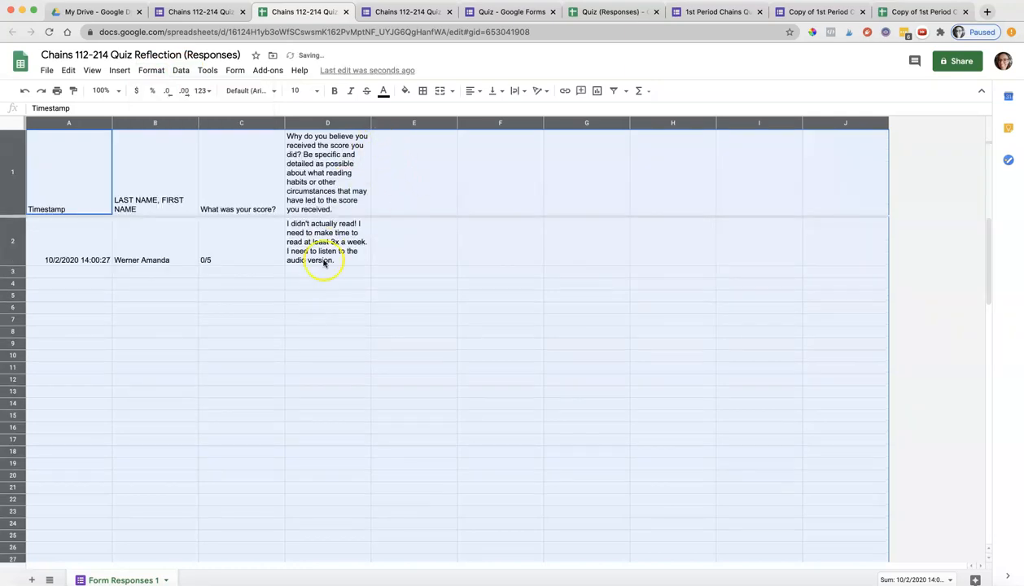
double_click(334, 231)
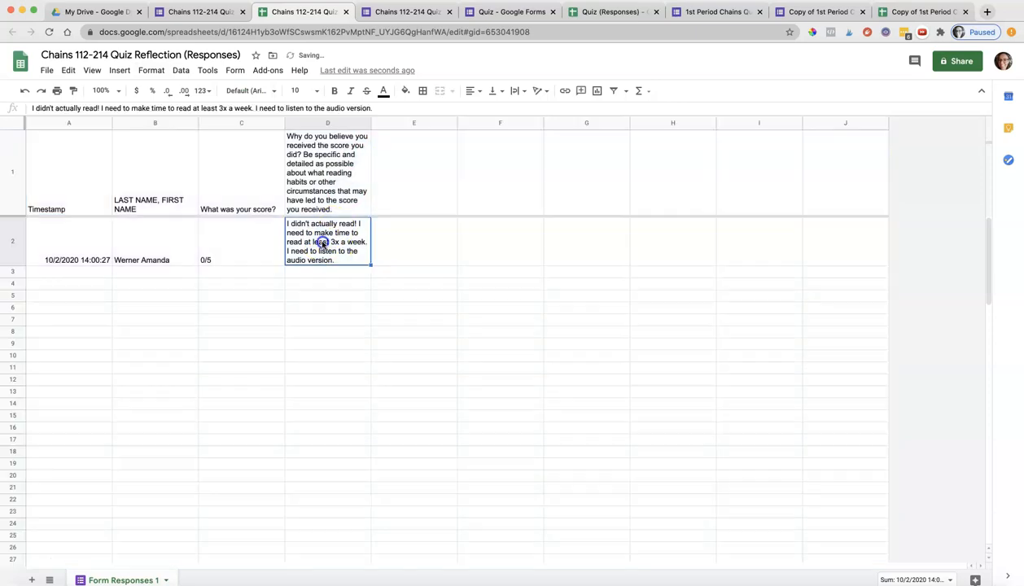
click(317, 318)
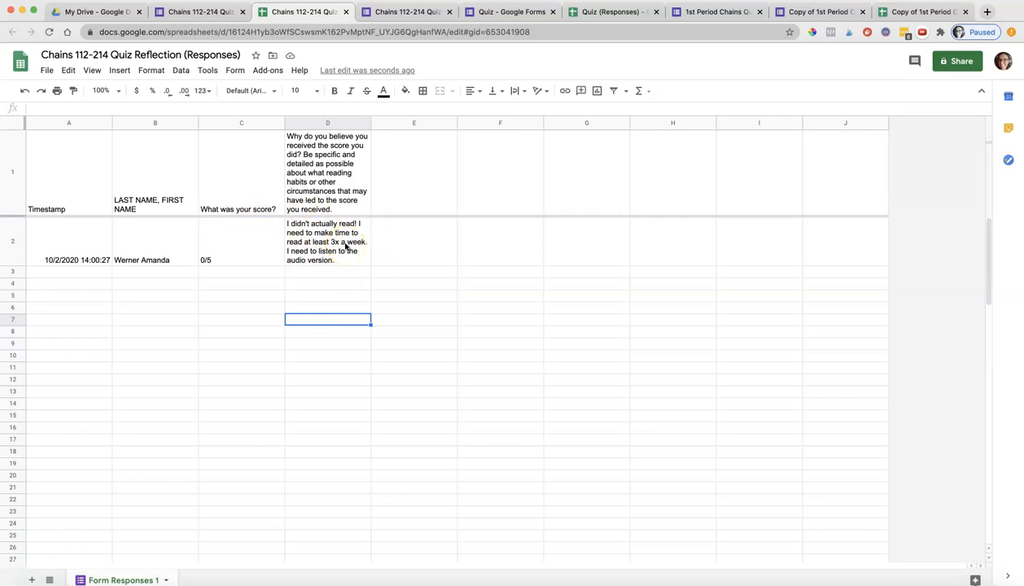
click(153, 74)
mouse_move(213, 298)
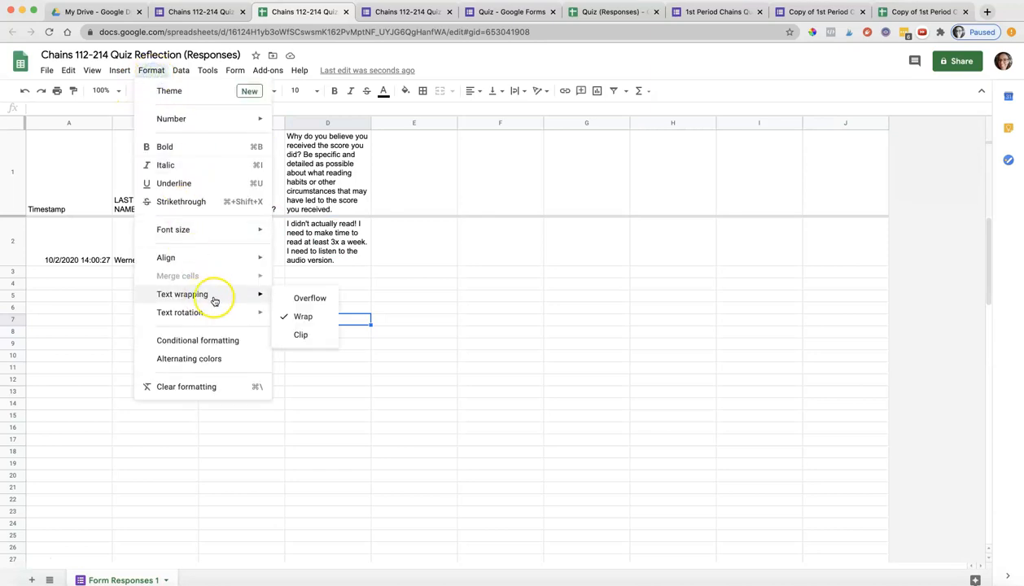
click(150, 71)
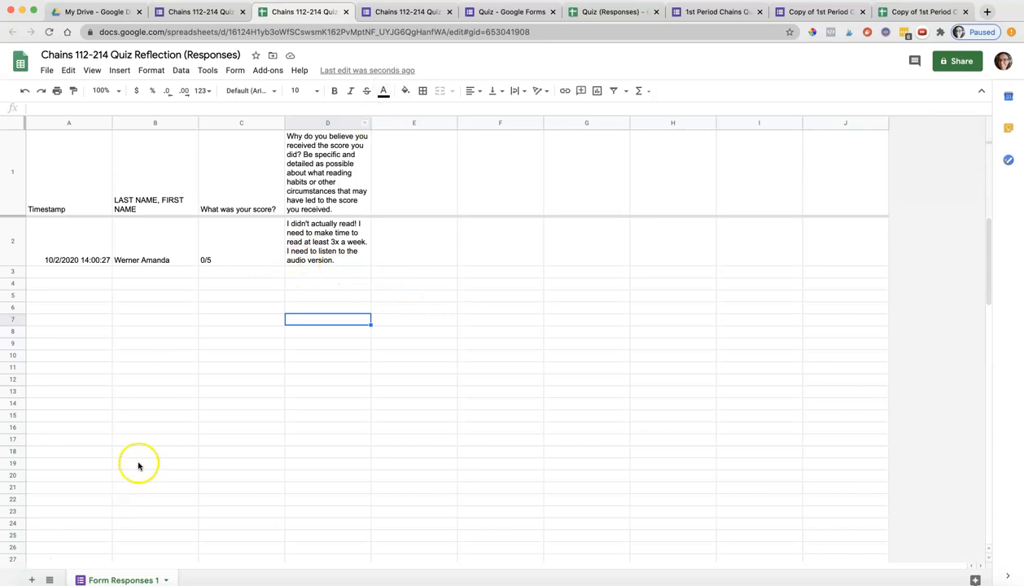
Review the responses in Quiz, Quiz (Responses) and 1st Period Chains Quiz 112-214, ending with the reflection form's response summary.
click(514, 12)
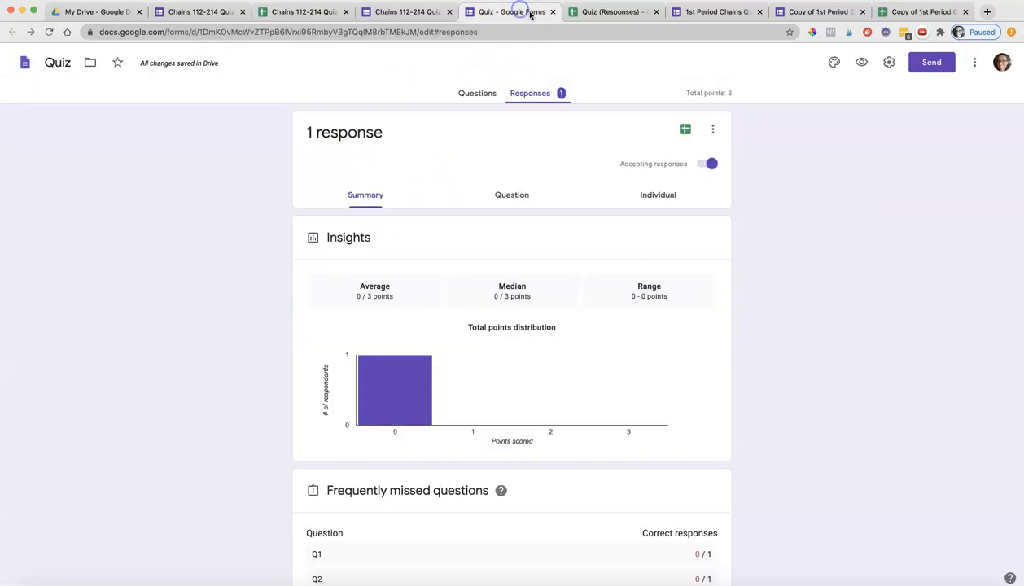
click(610, 12)
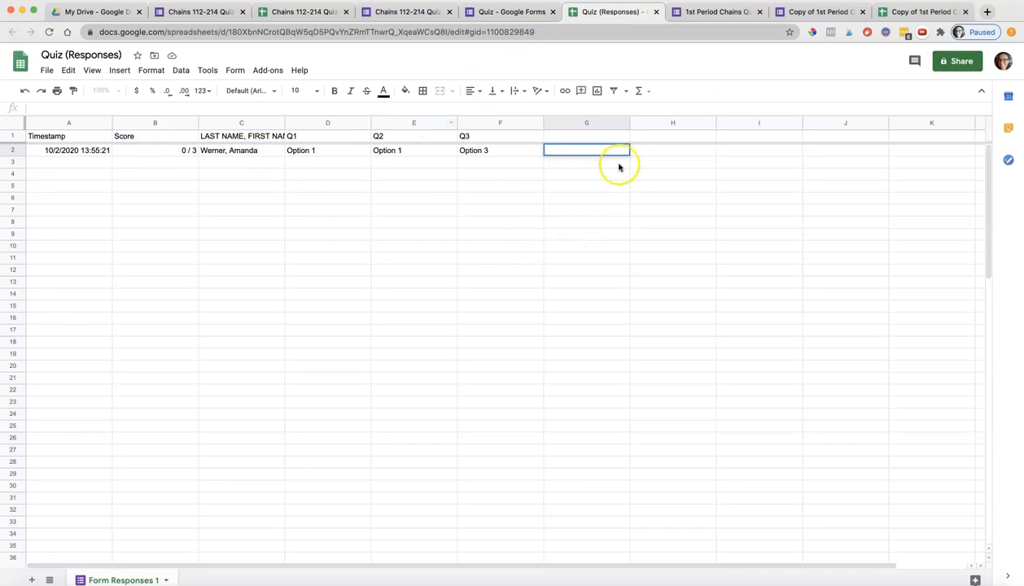
click(711, 11)
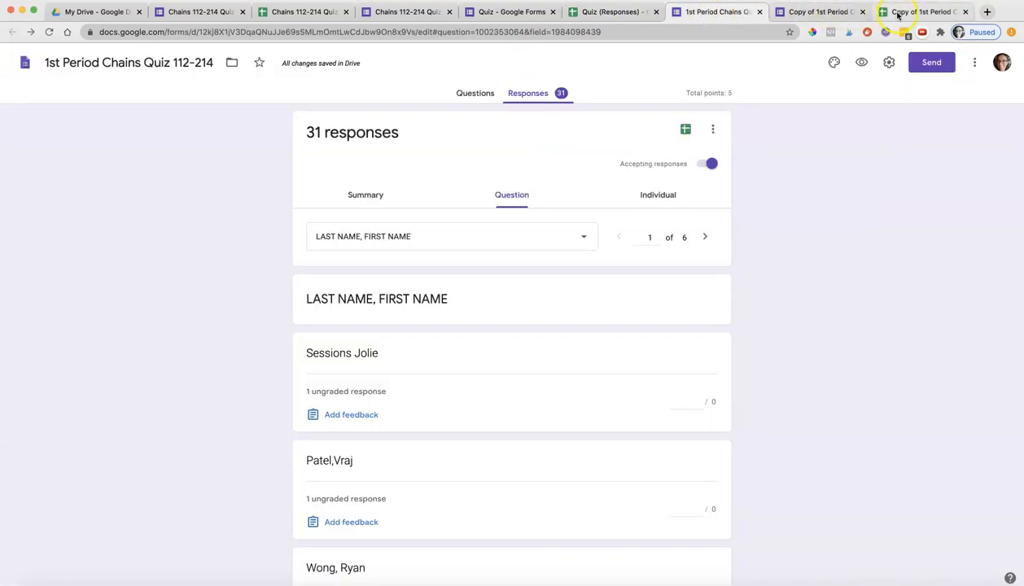
click(502, 13)
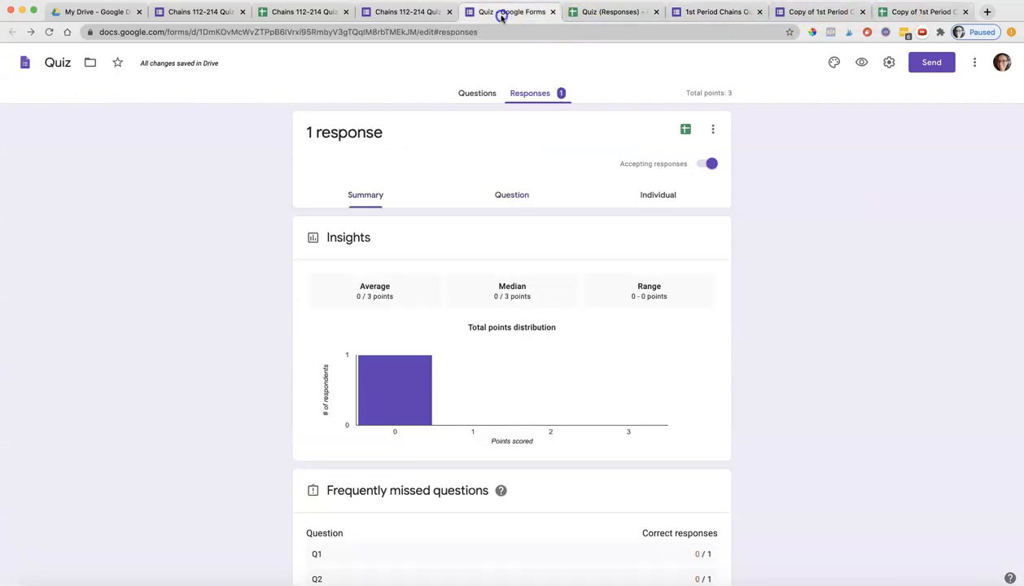
click(415, 11)
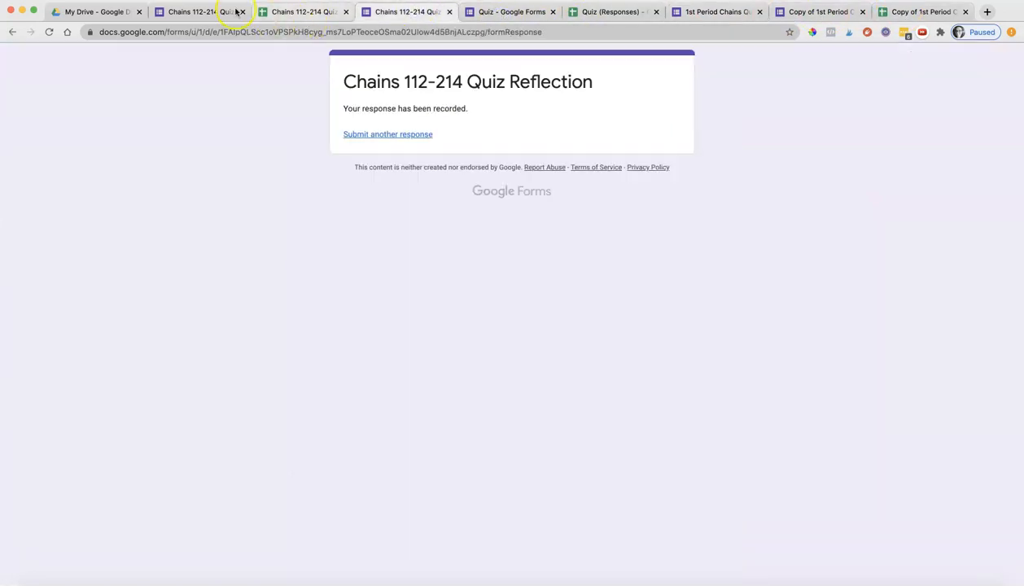
click(211, 19)
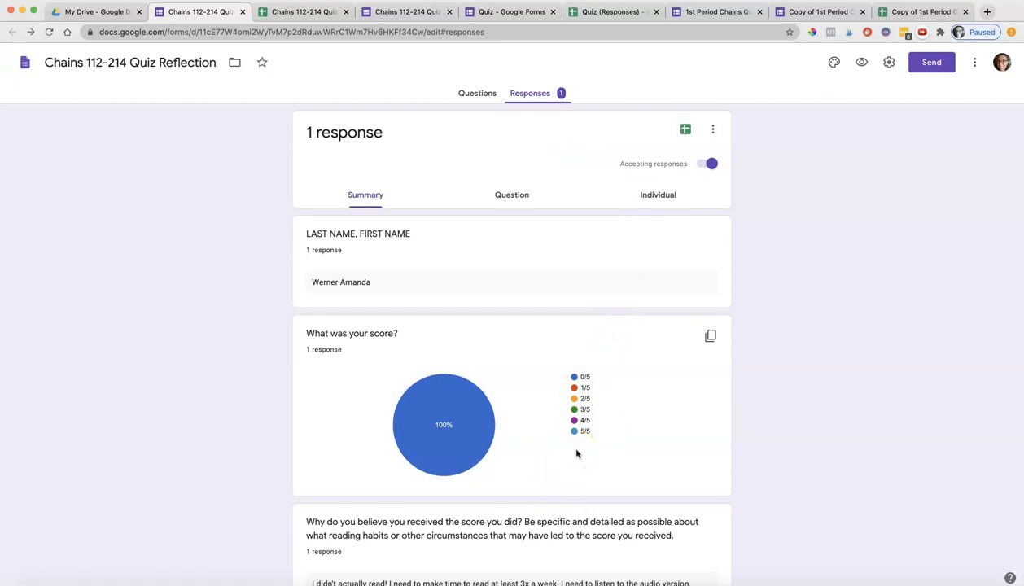
click(572, 458)
click(575, 470)
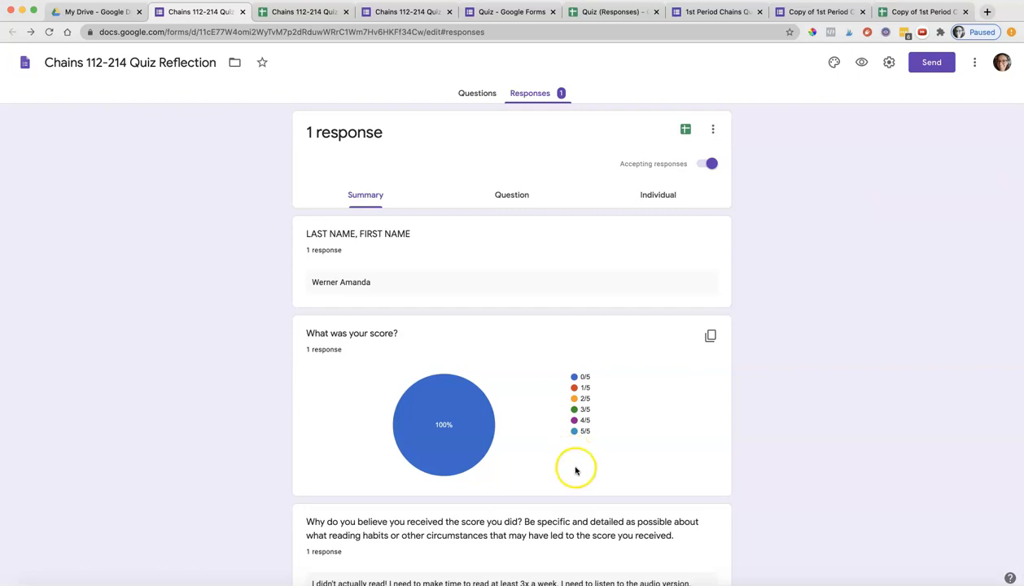